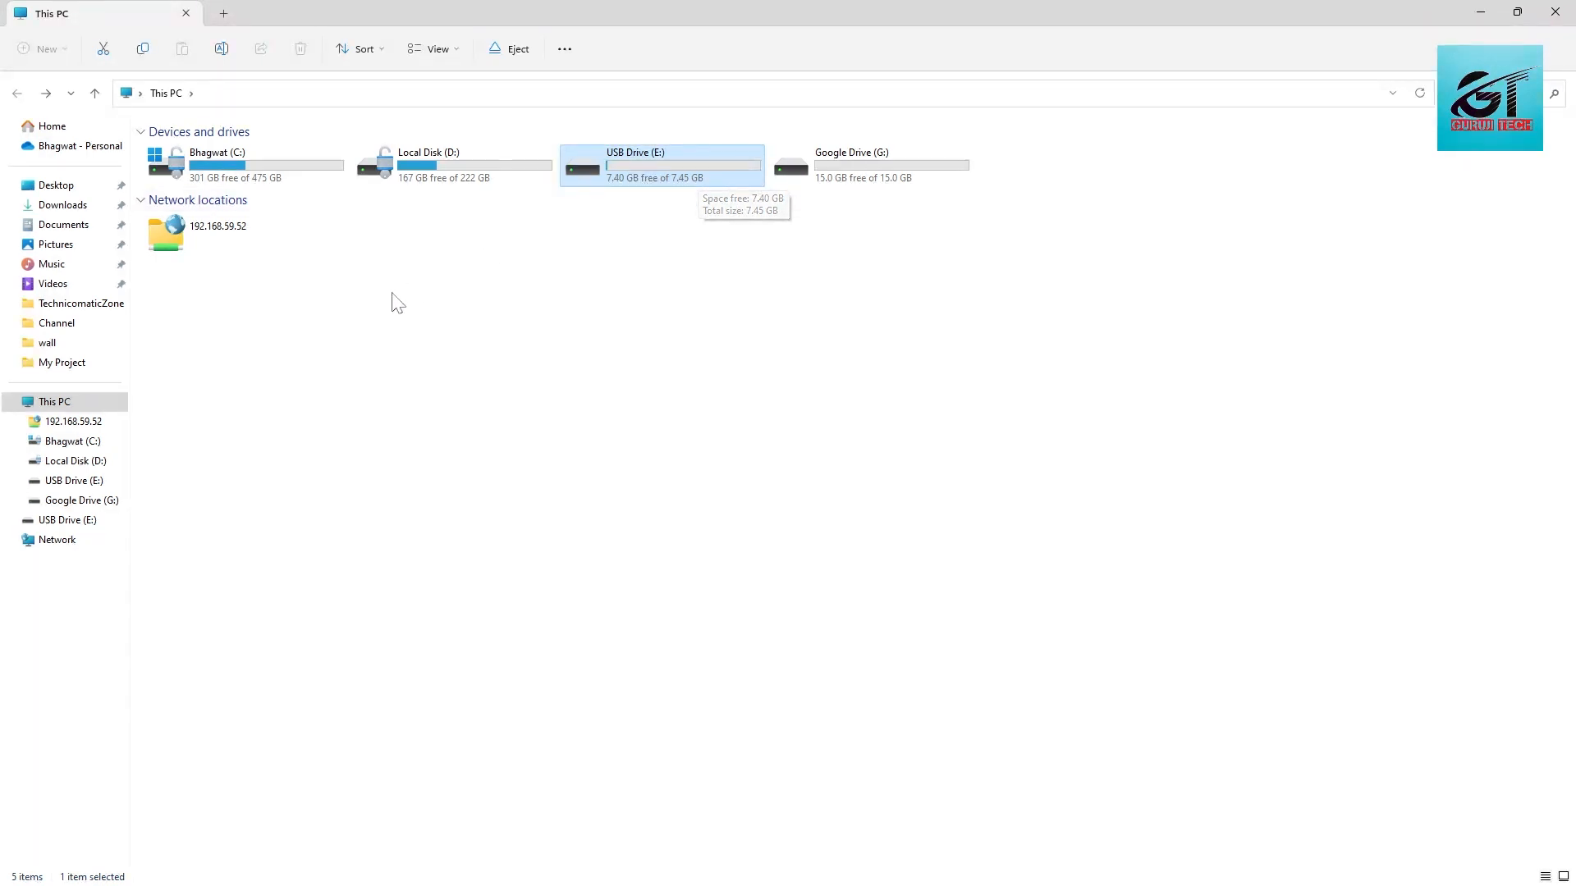
Step: Open USB Drive (E:) and extract testdisk-7.2-WIP.rar directly into the drive's root
double_click(623, 161)
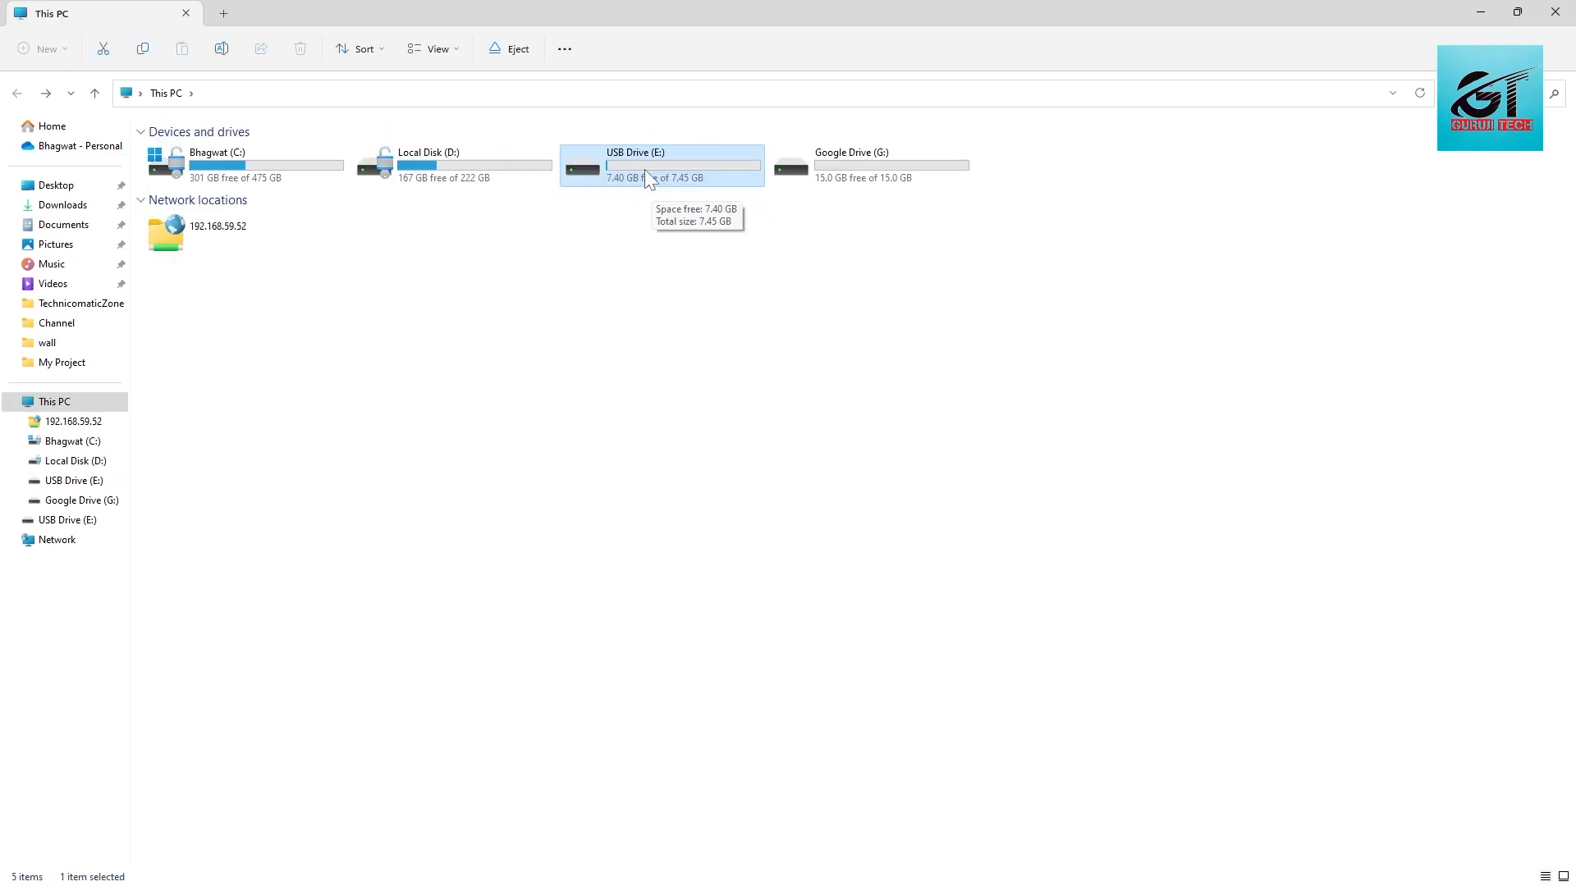
double_click(645, 171)
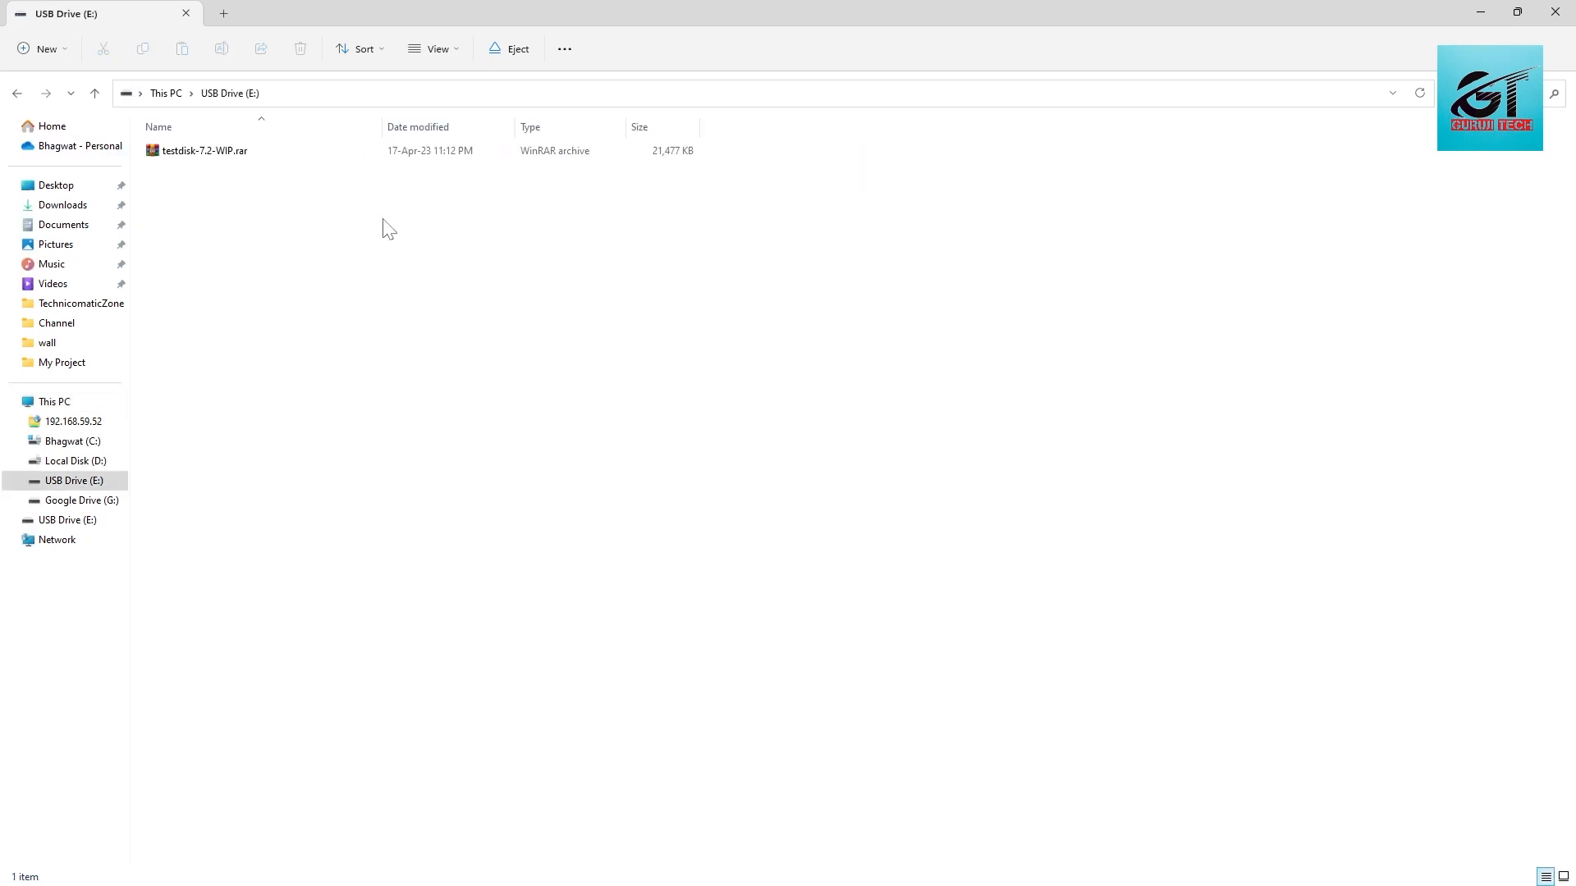
right_click(276, 154)
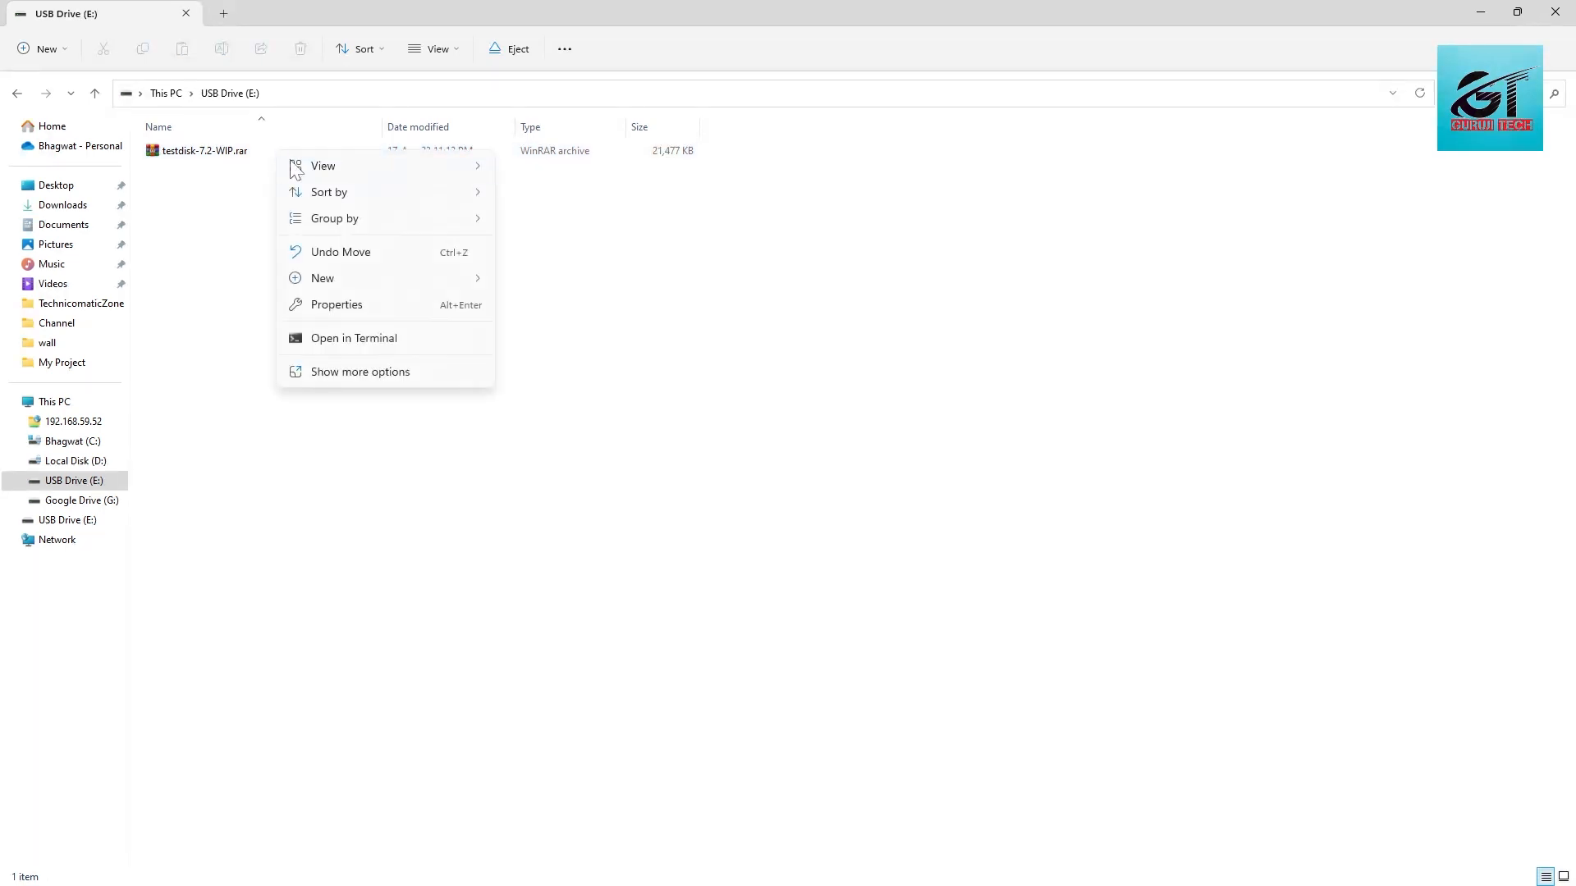
right_click(250, 157)
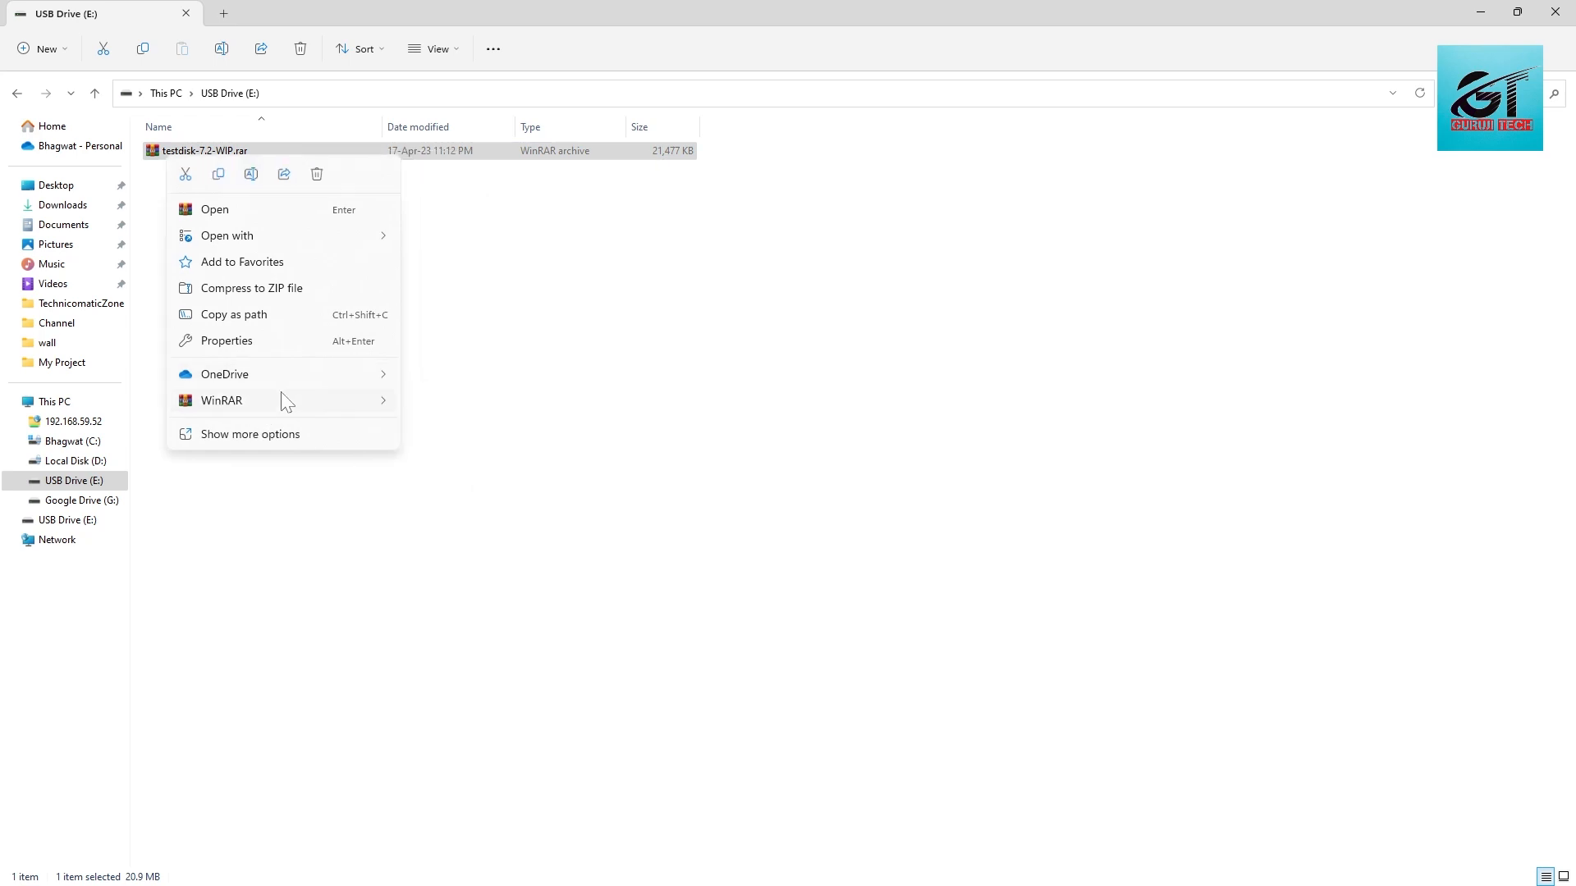
mouse_move(286, 408)
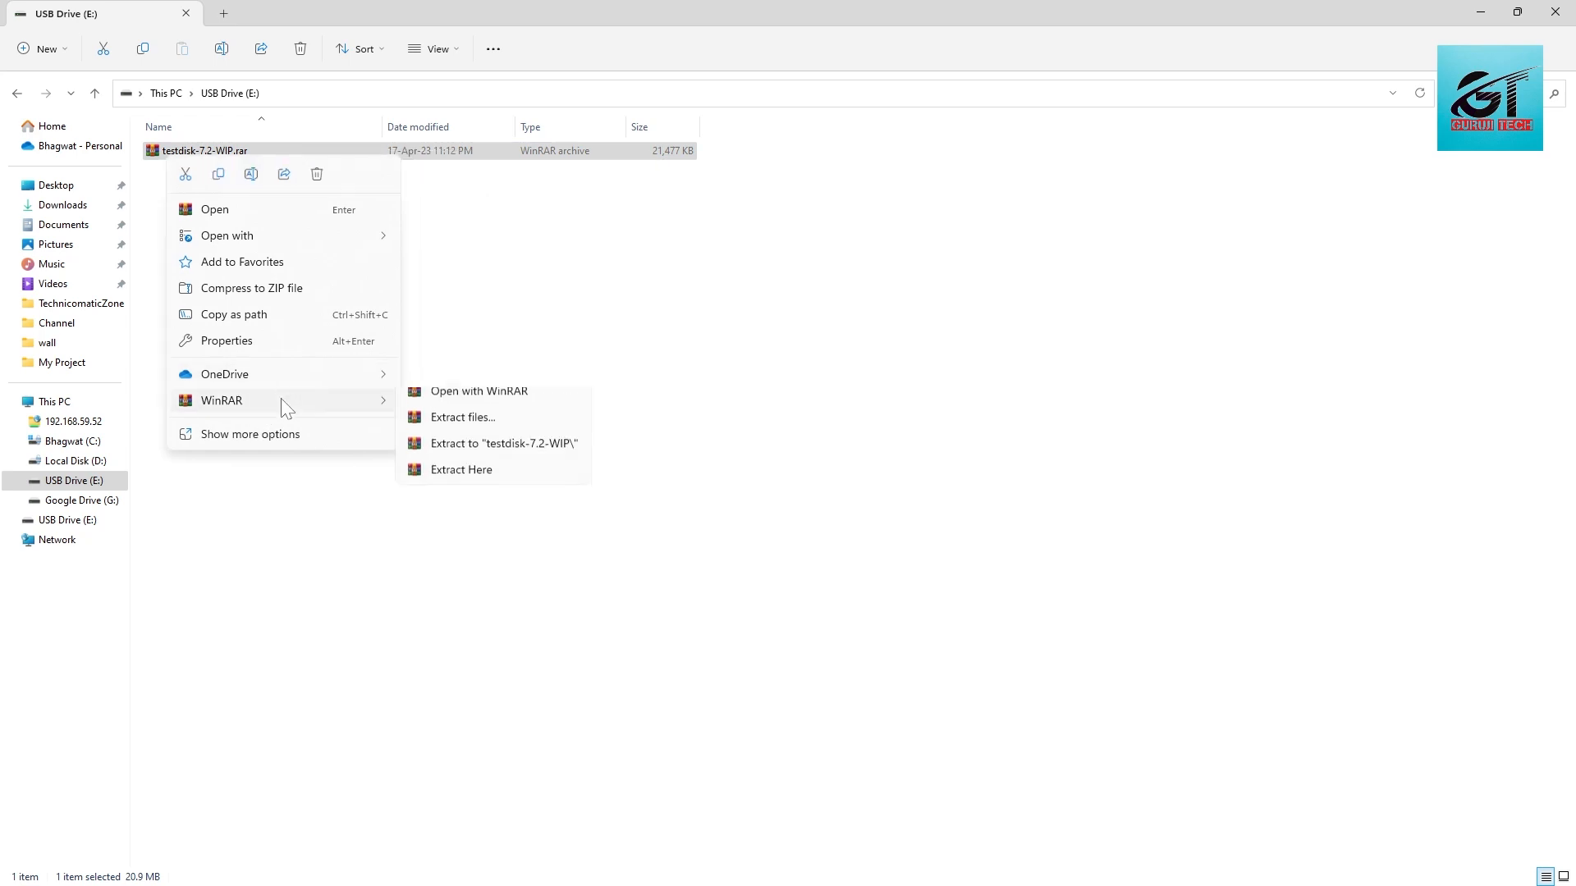
left_click(472, 484)
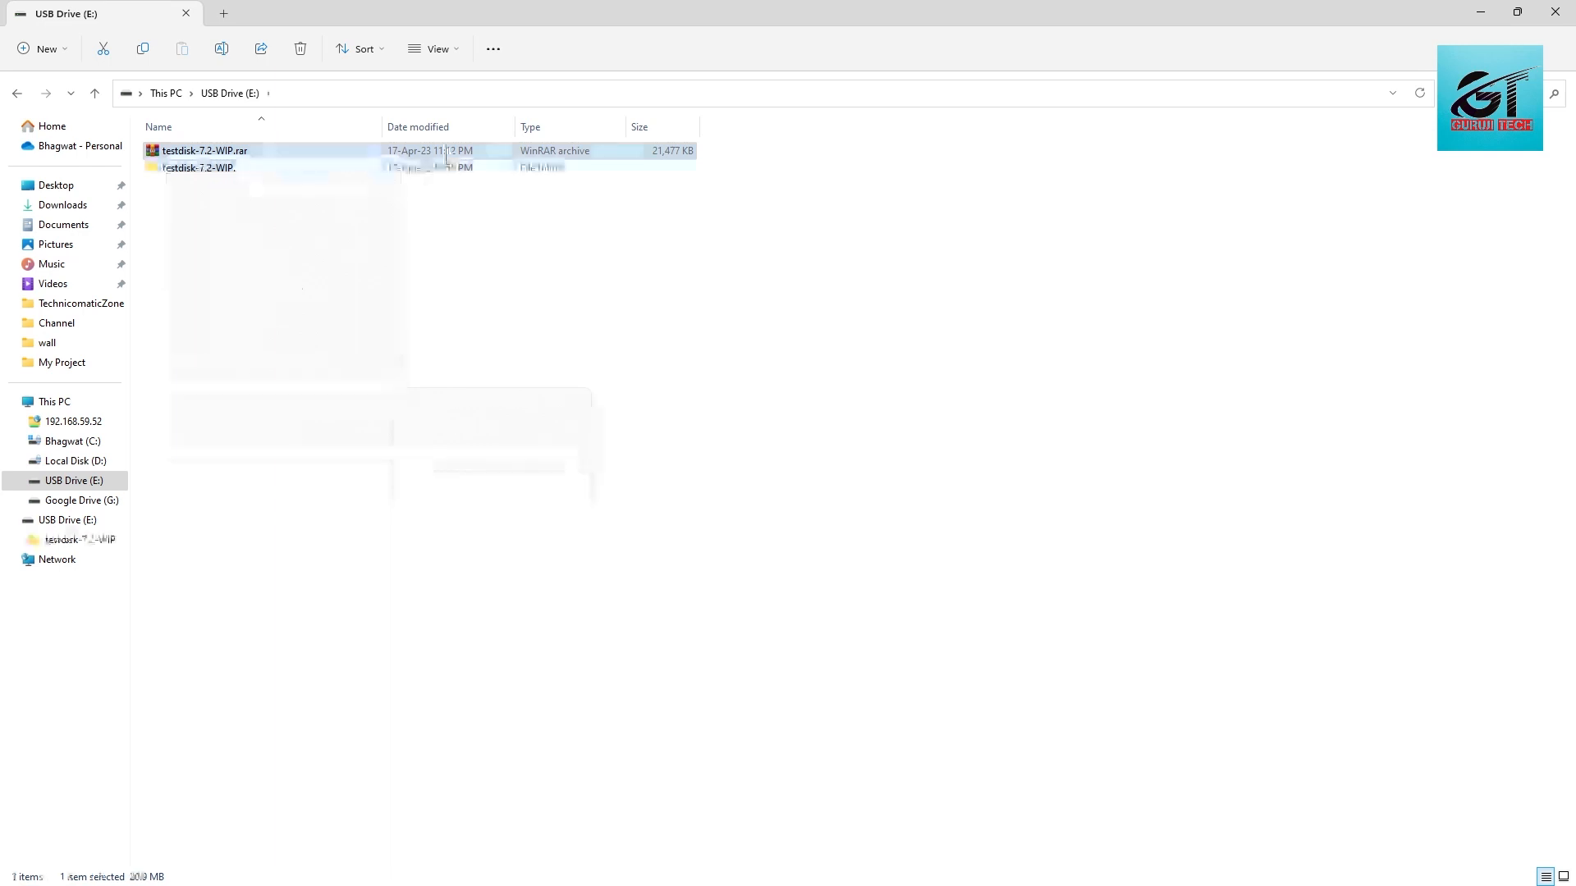
Step: Launch photorec_win.exe from the extracted testdisk-7.2-WIP folder and decline continuing the previous session
double_click(408, 169)
scroll(383, 577, "down", 1)
scroll(382, 566, "up", 1)
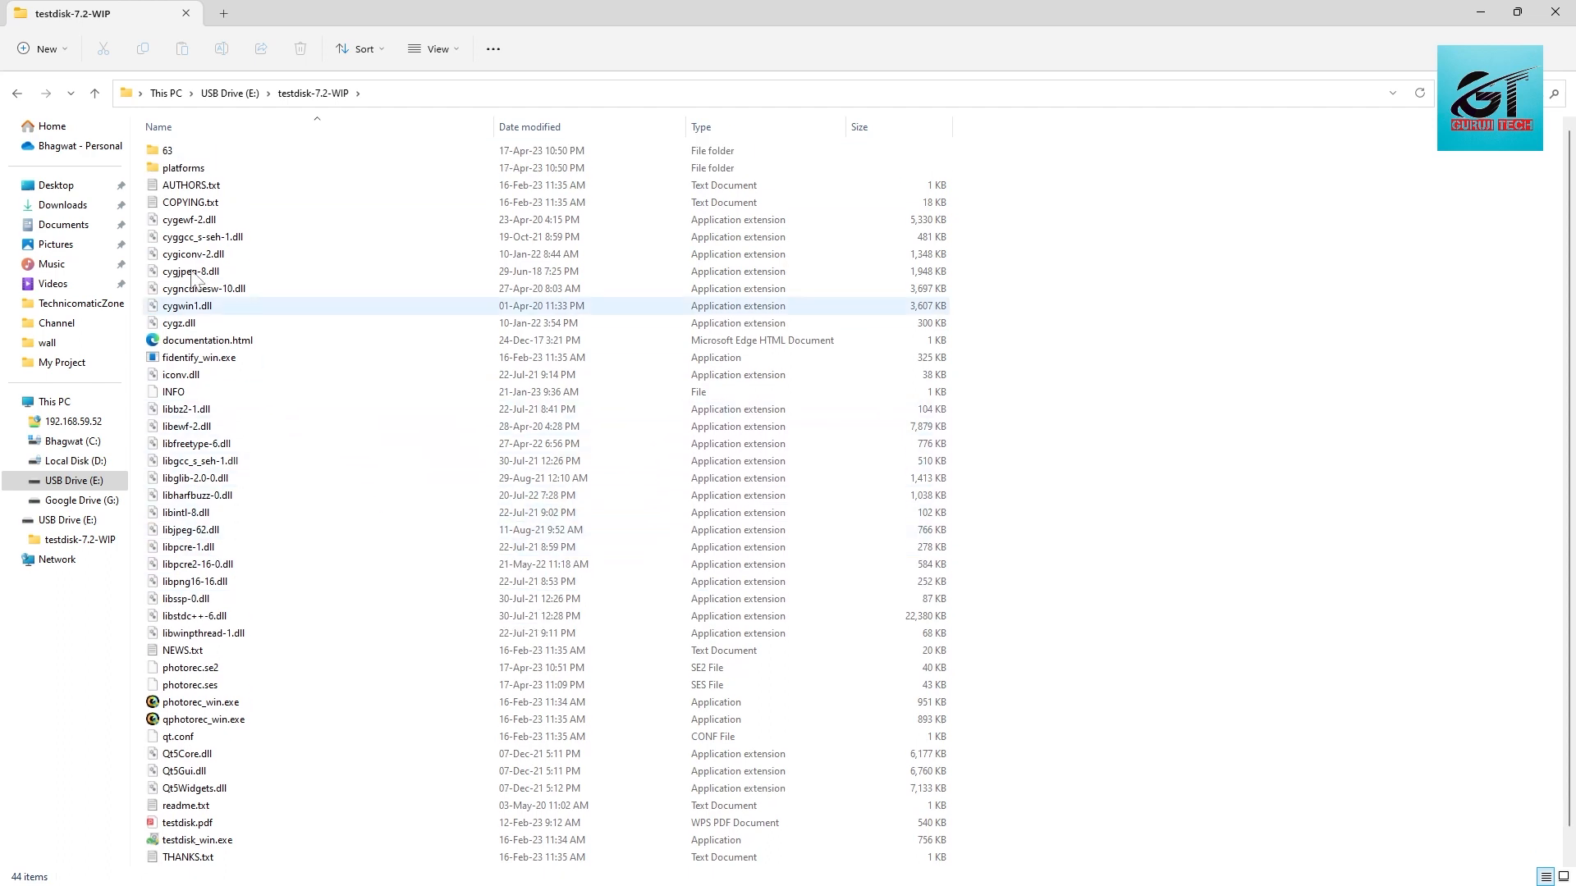
scroll(189, 665, "down", 1)
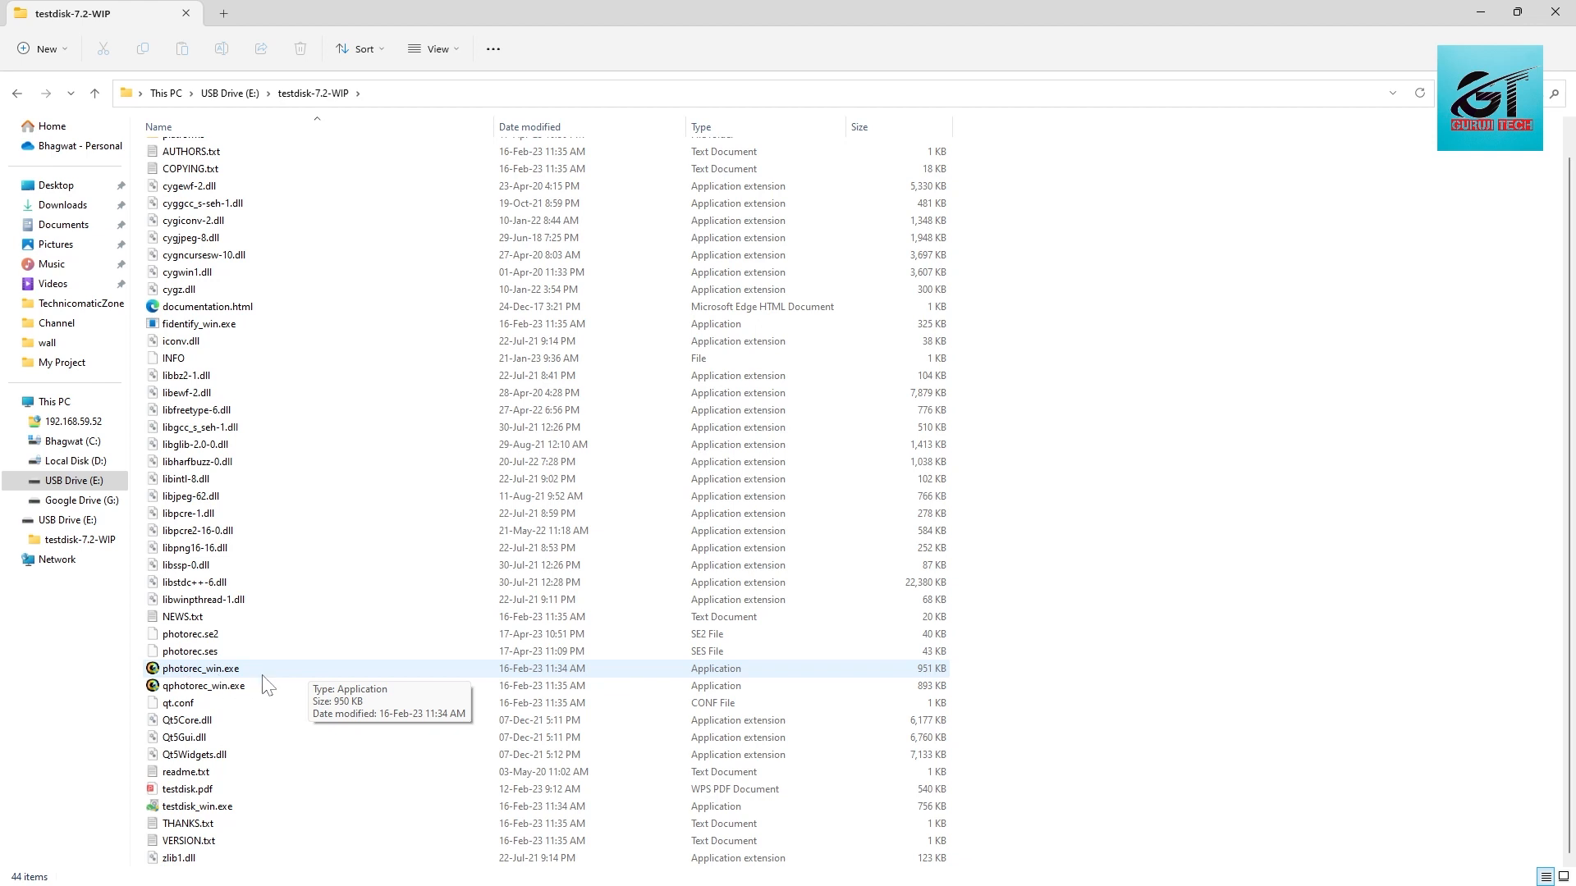
left_click(207, 670)
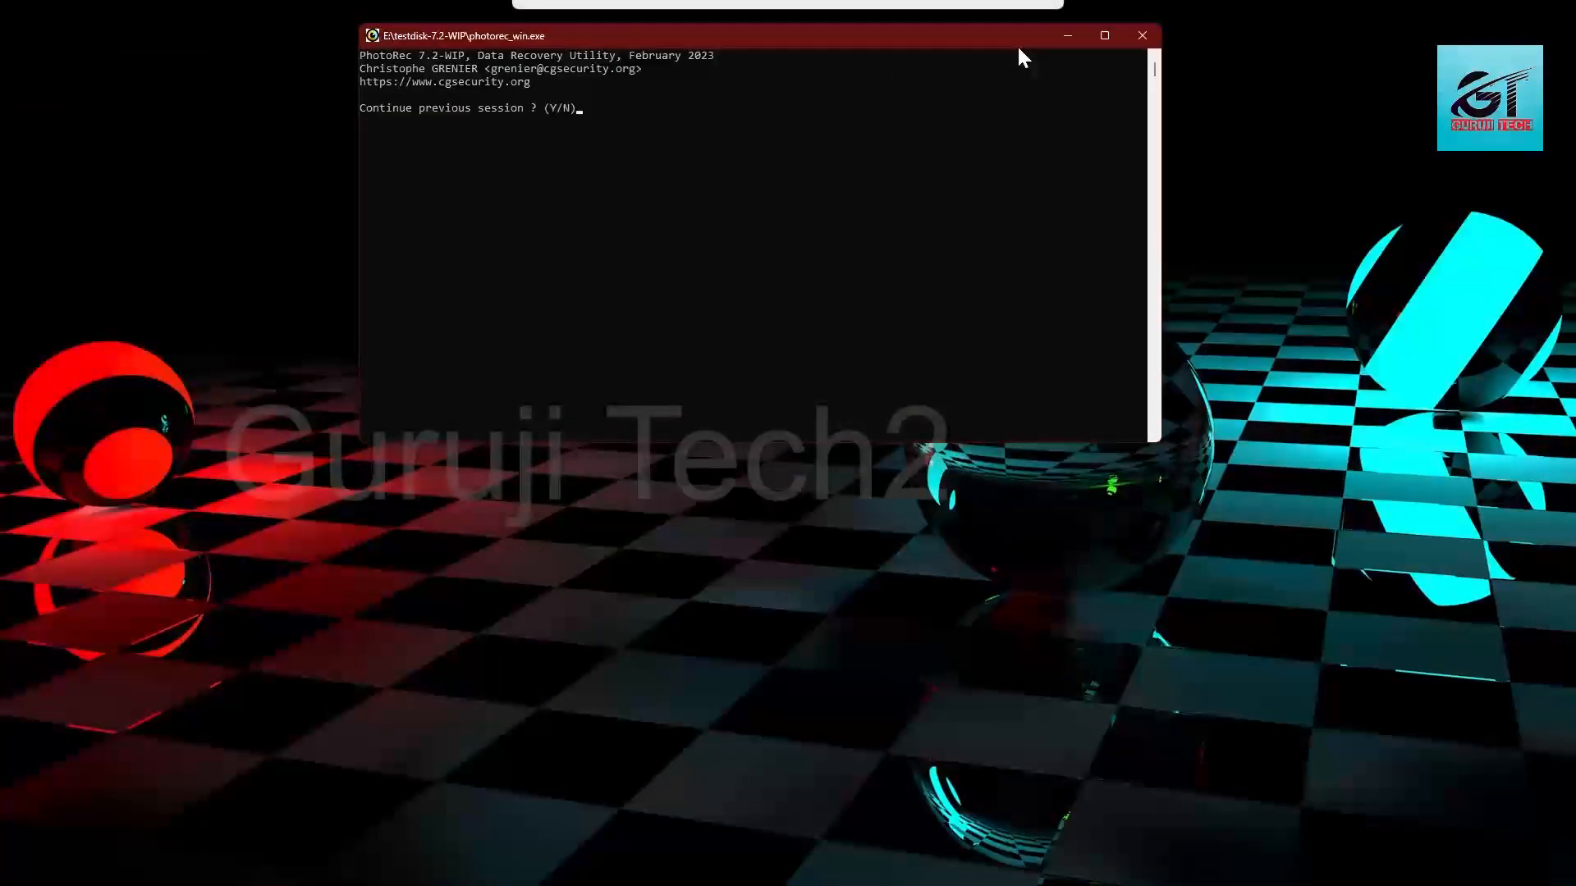
left_click_drag(1017, 44, 943, 3)
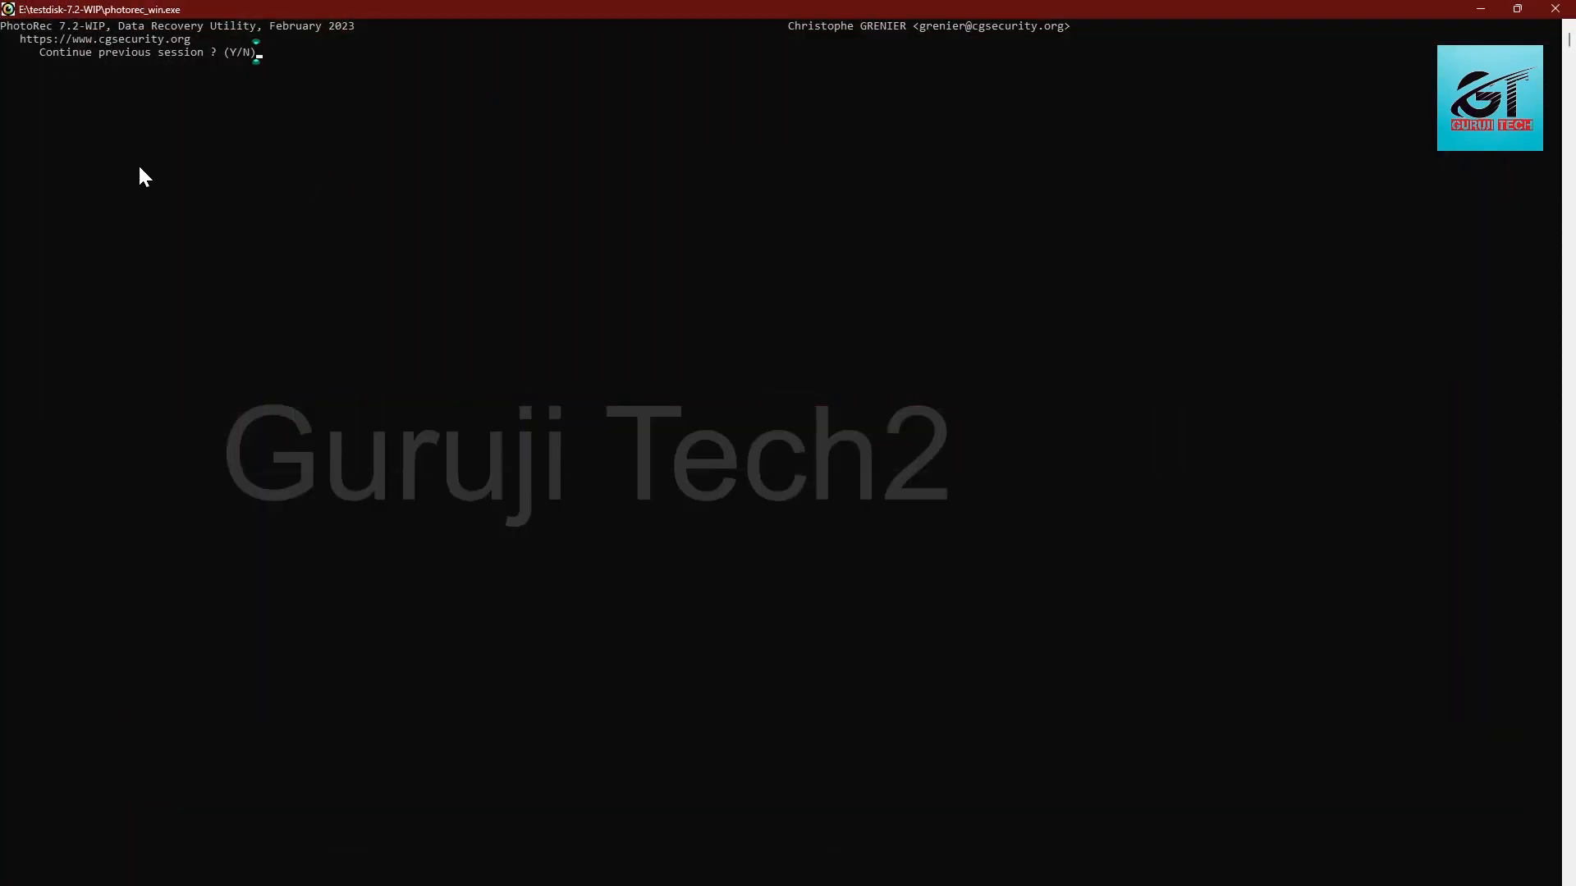
key("n")
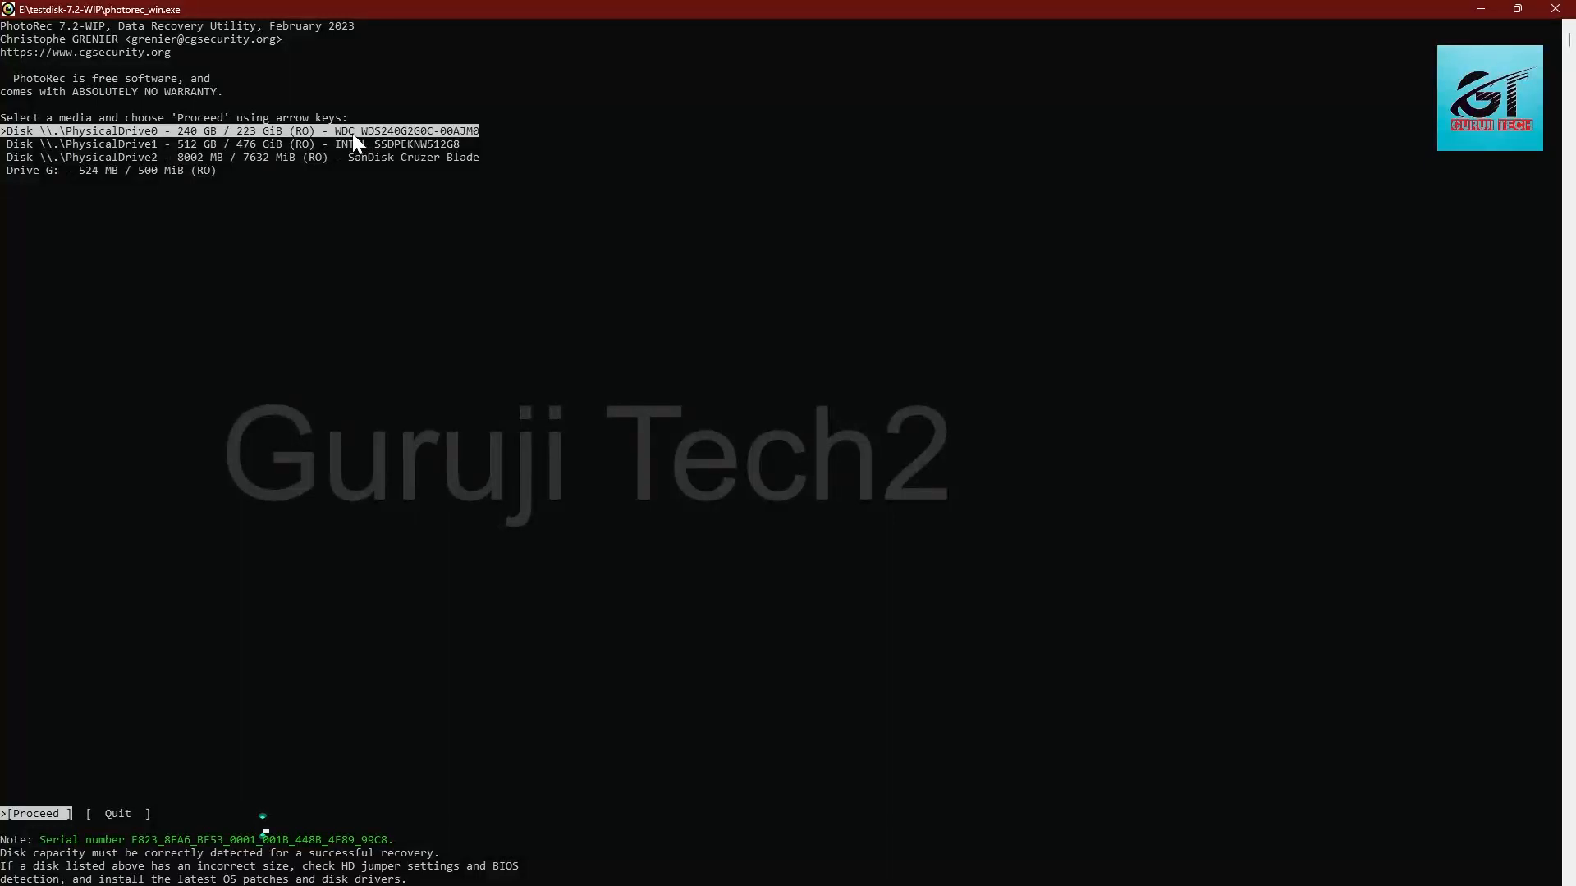
Step: Select the SanDisk Cruzer Blade disk (PhysicalDrive2) as the recovery media and proceed
key("Down")
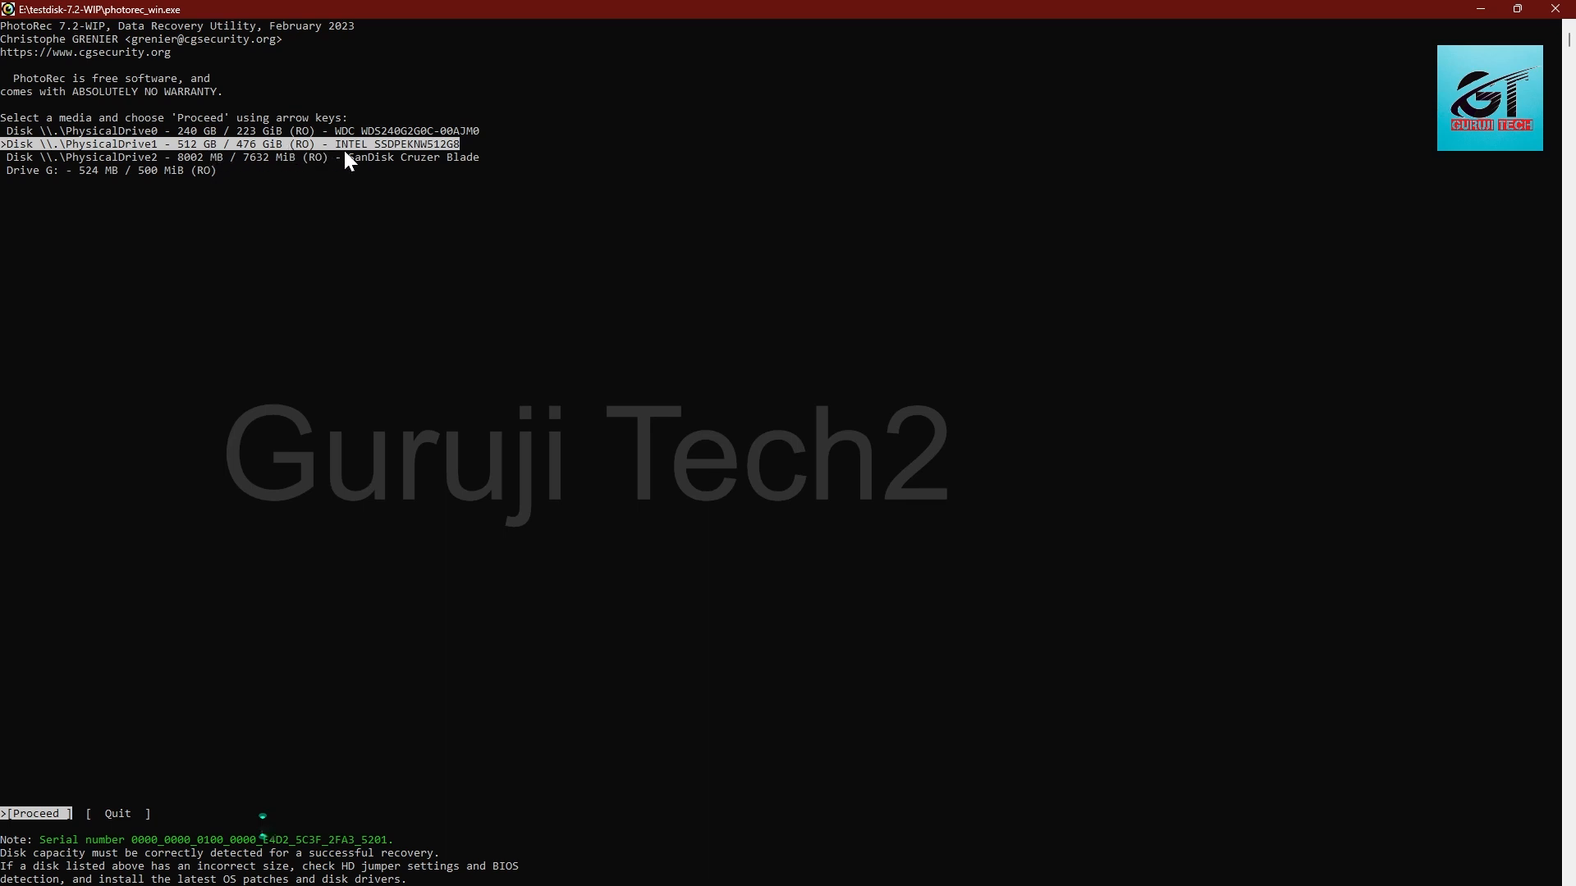
key("Down")
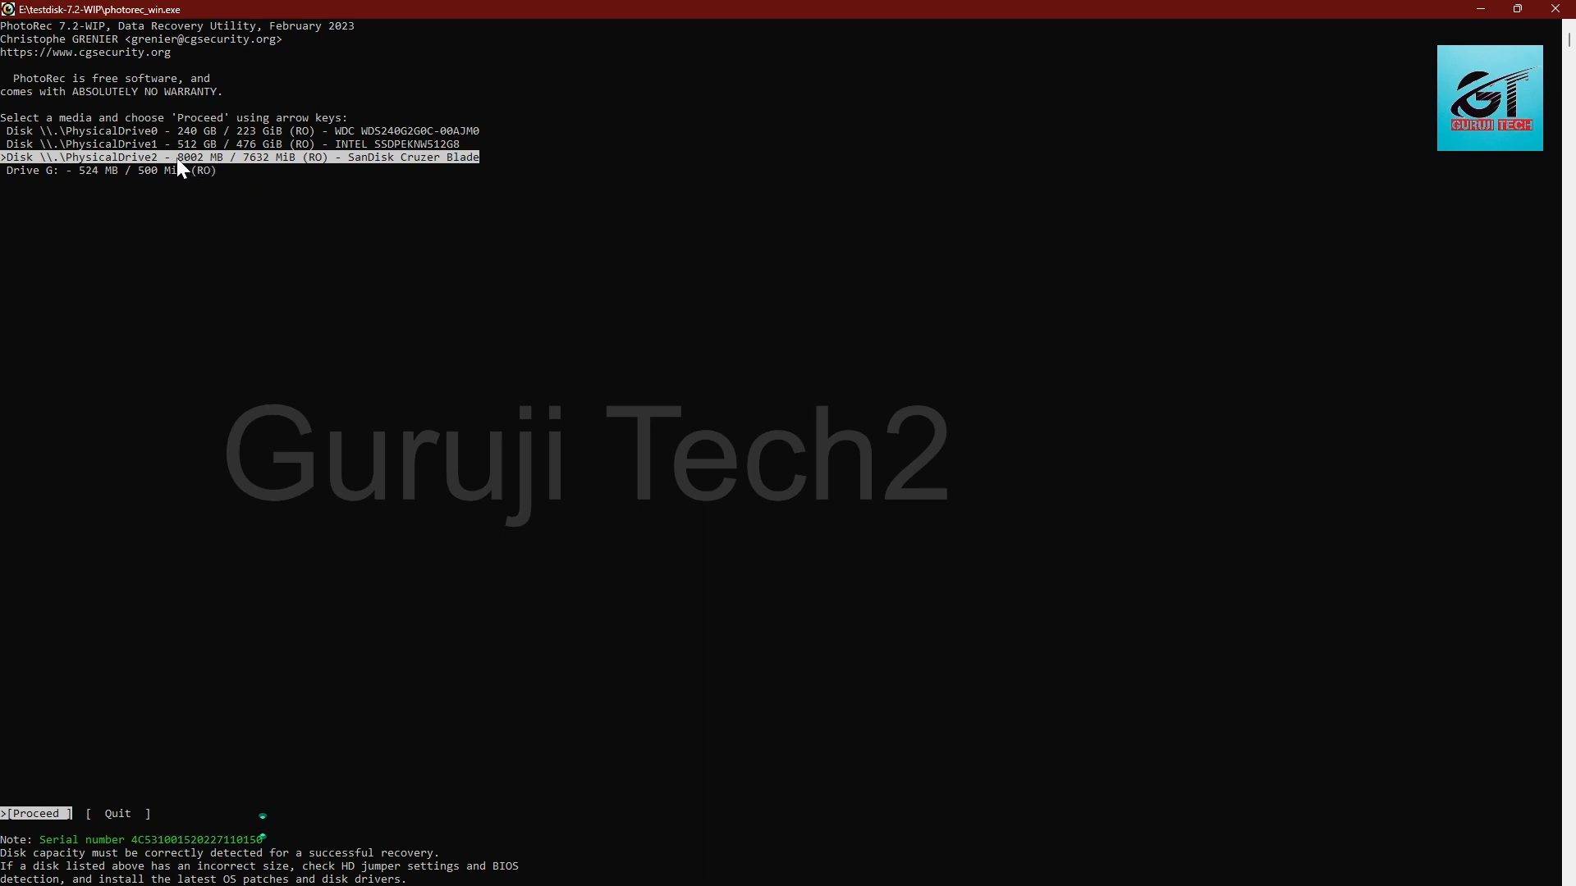
key("Up")
key("Down")
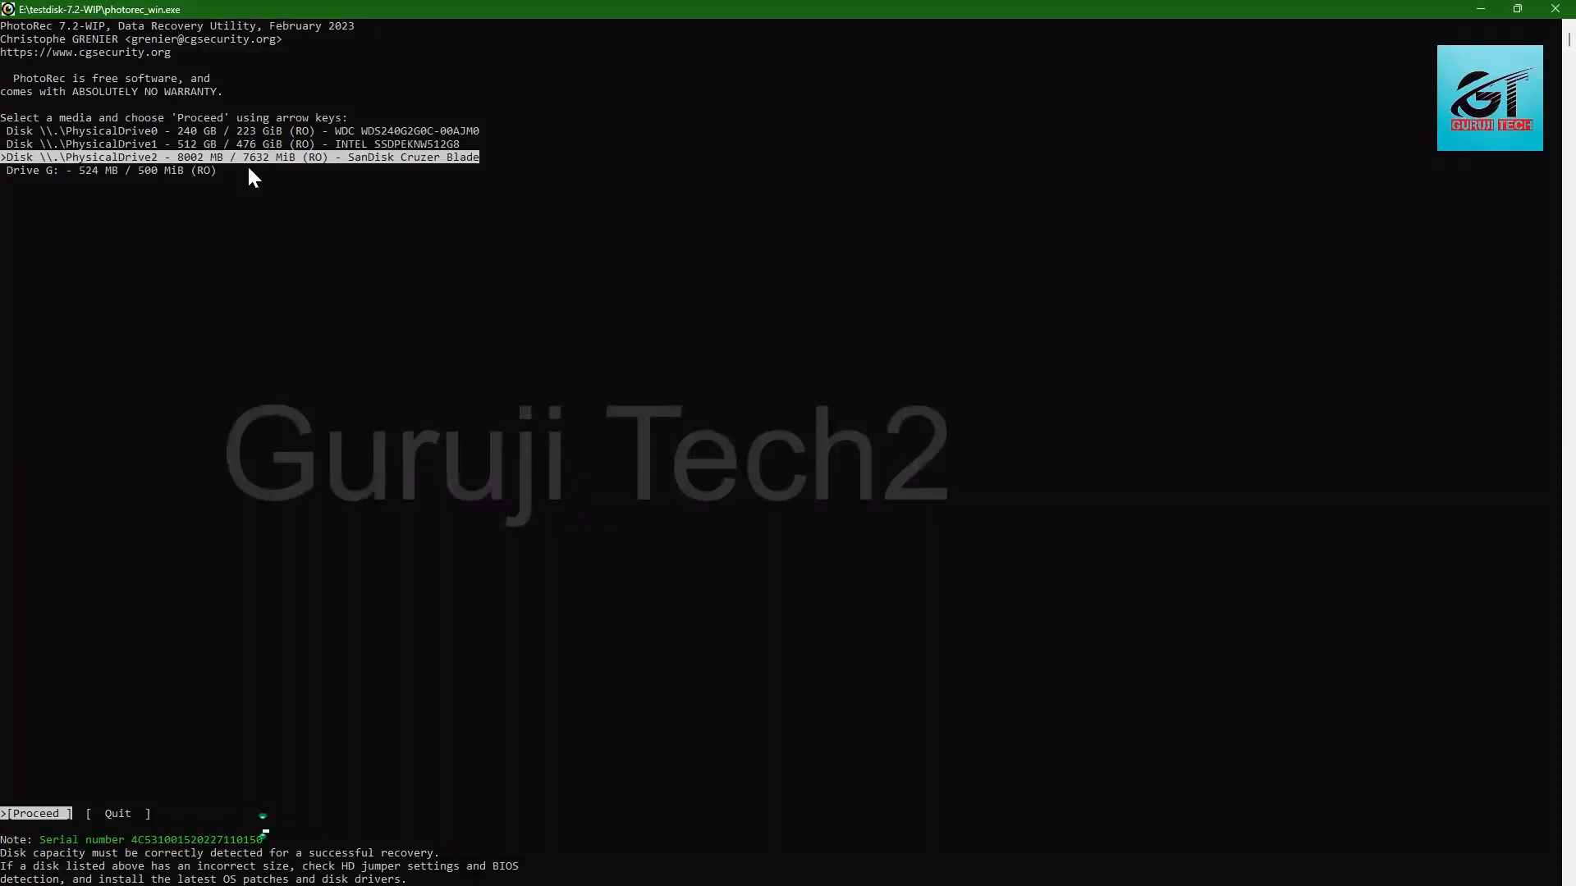
key("Return")
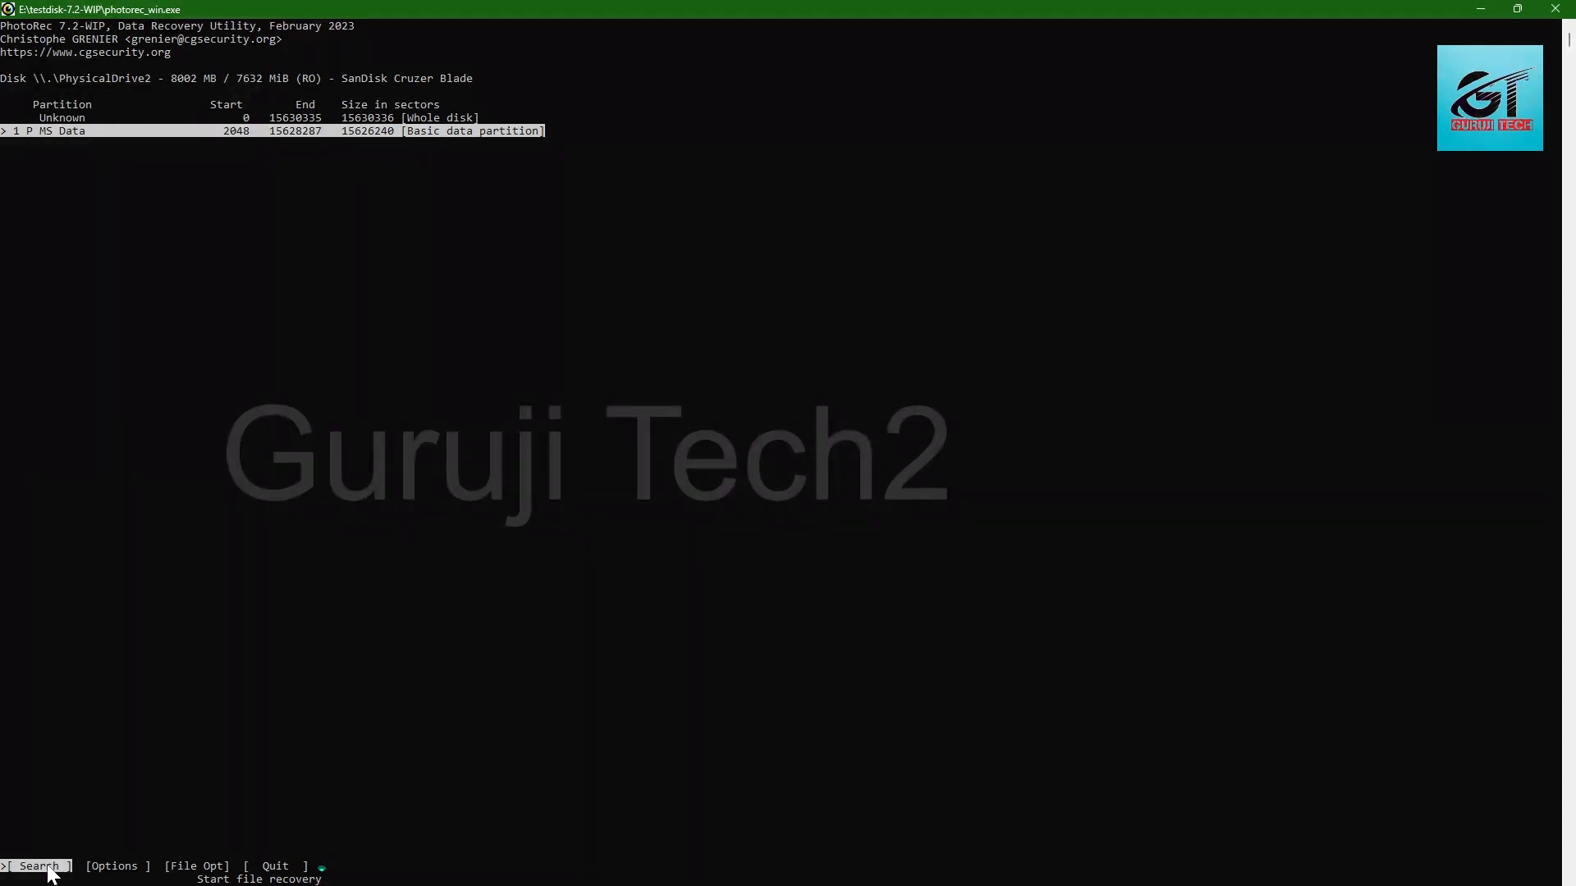
Step: Open the file options for the MS Data partition and examine the list of file families to locate
key("Right")
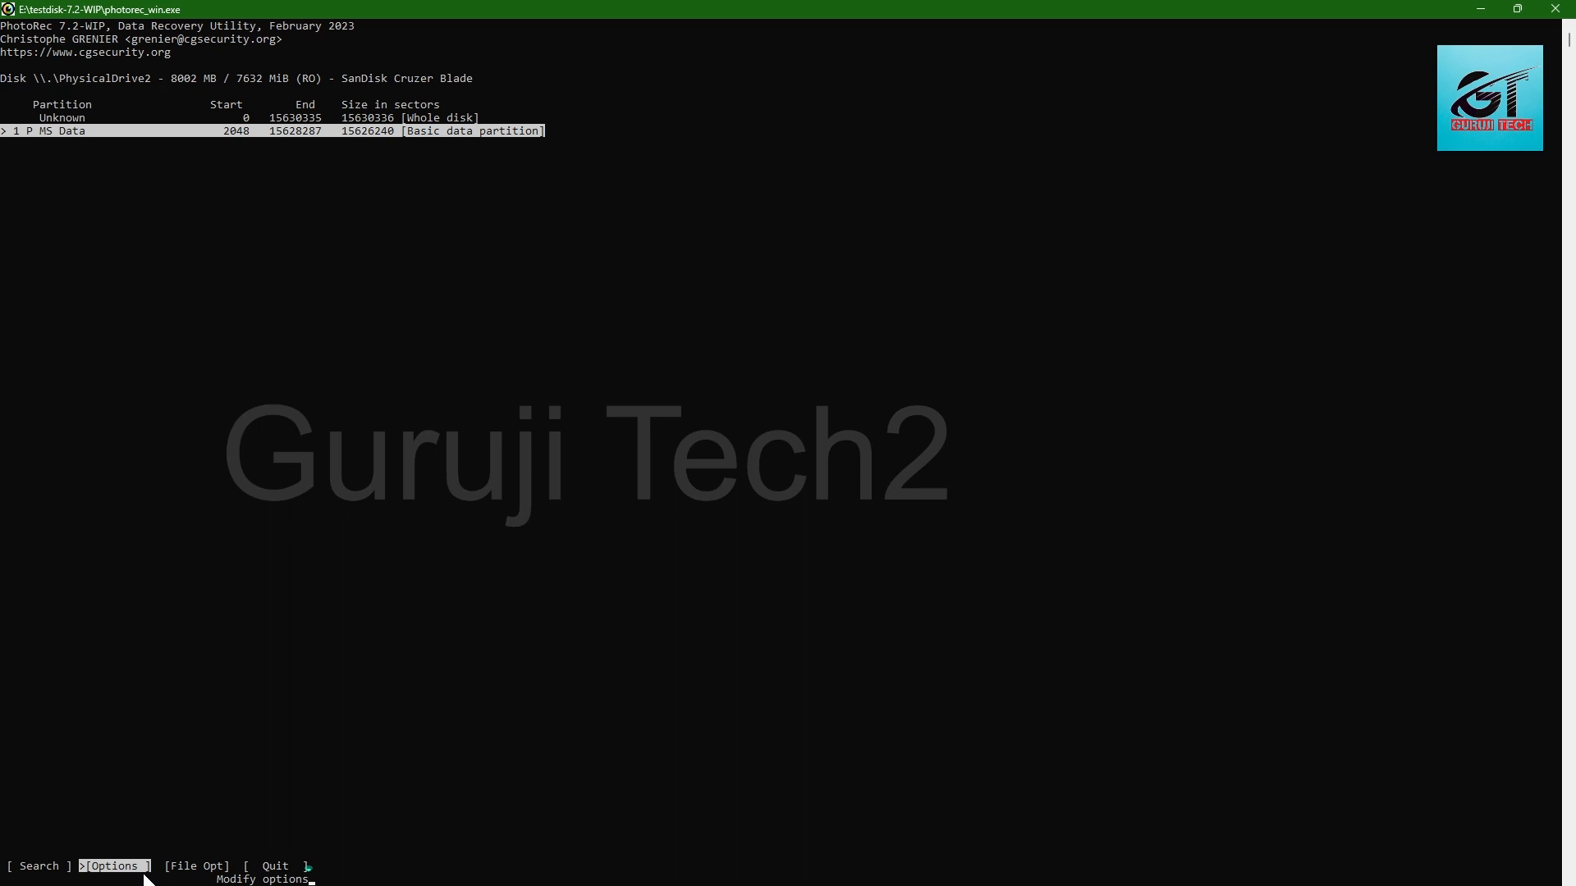
key("Right")
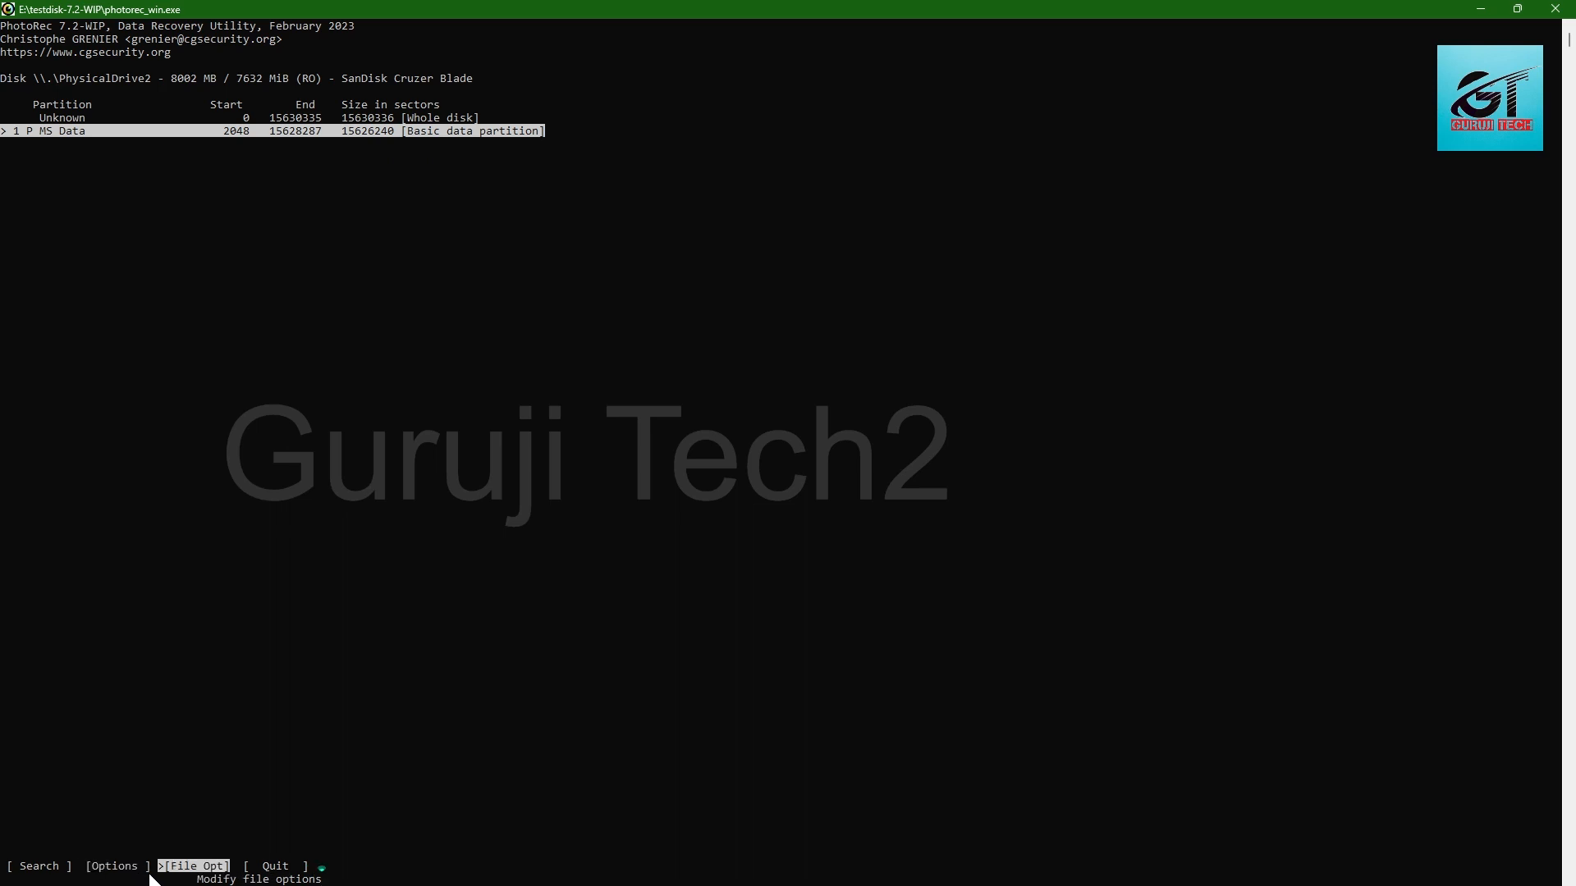
key("Right")
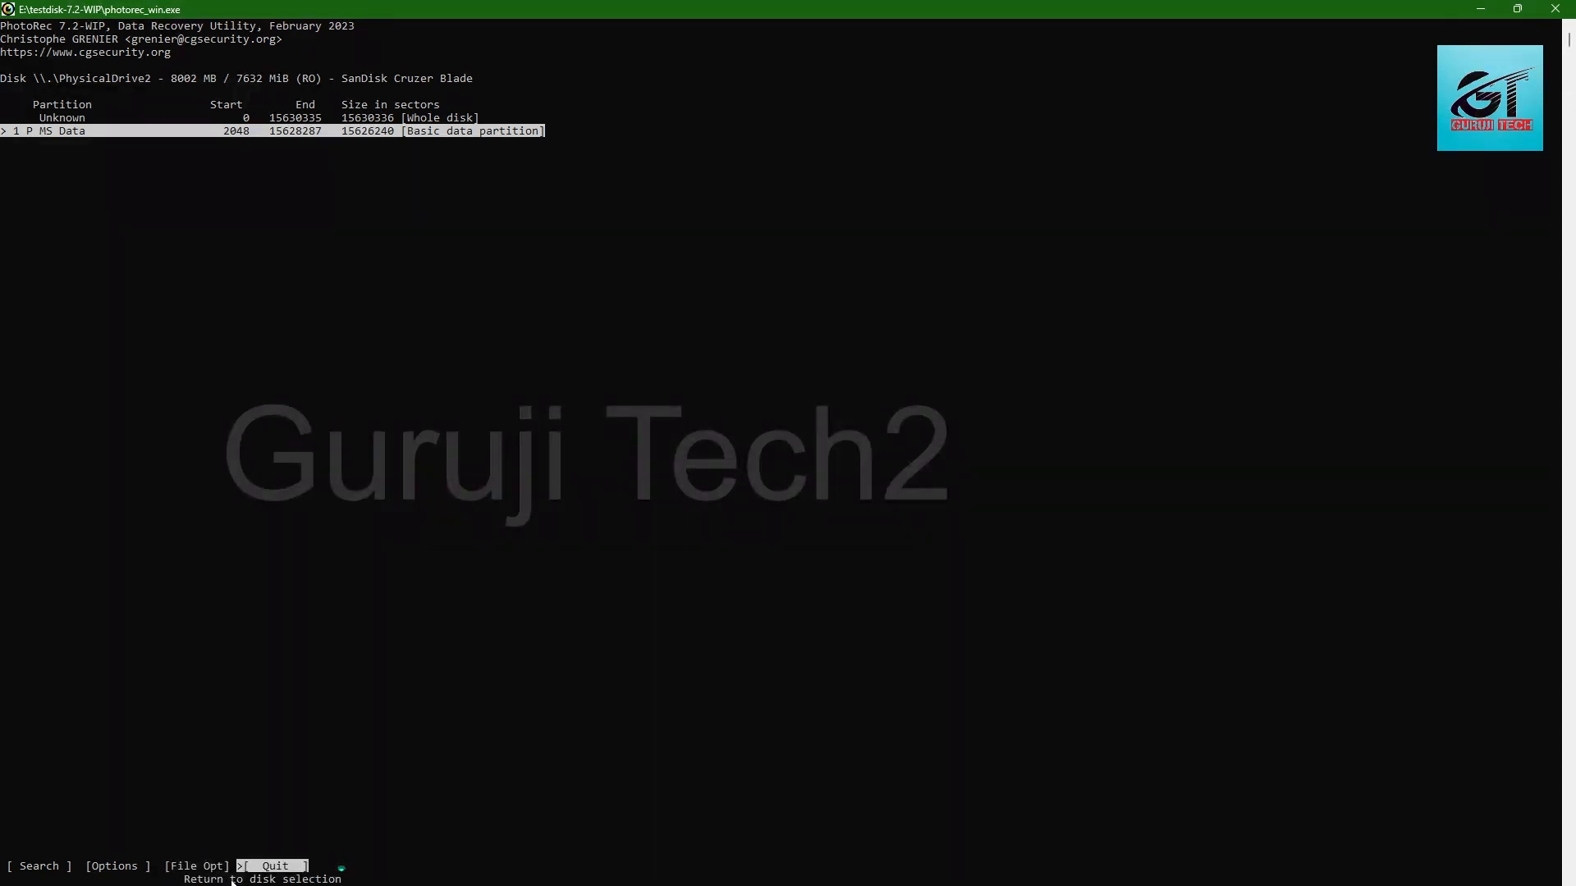
key("Left")
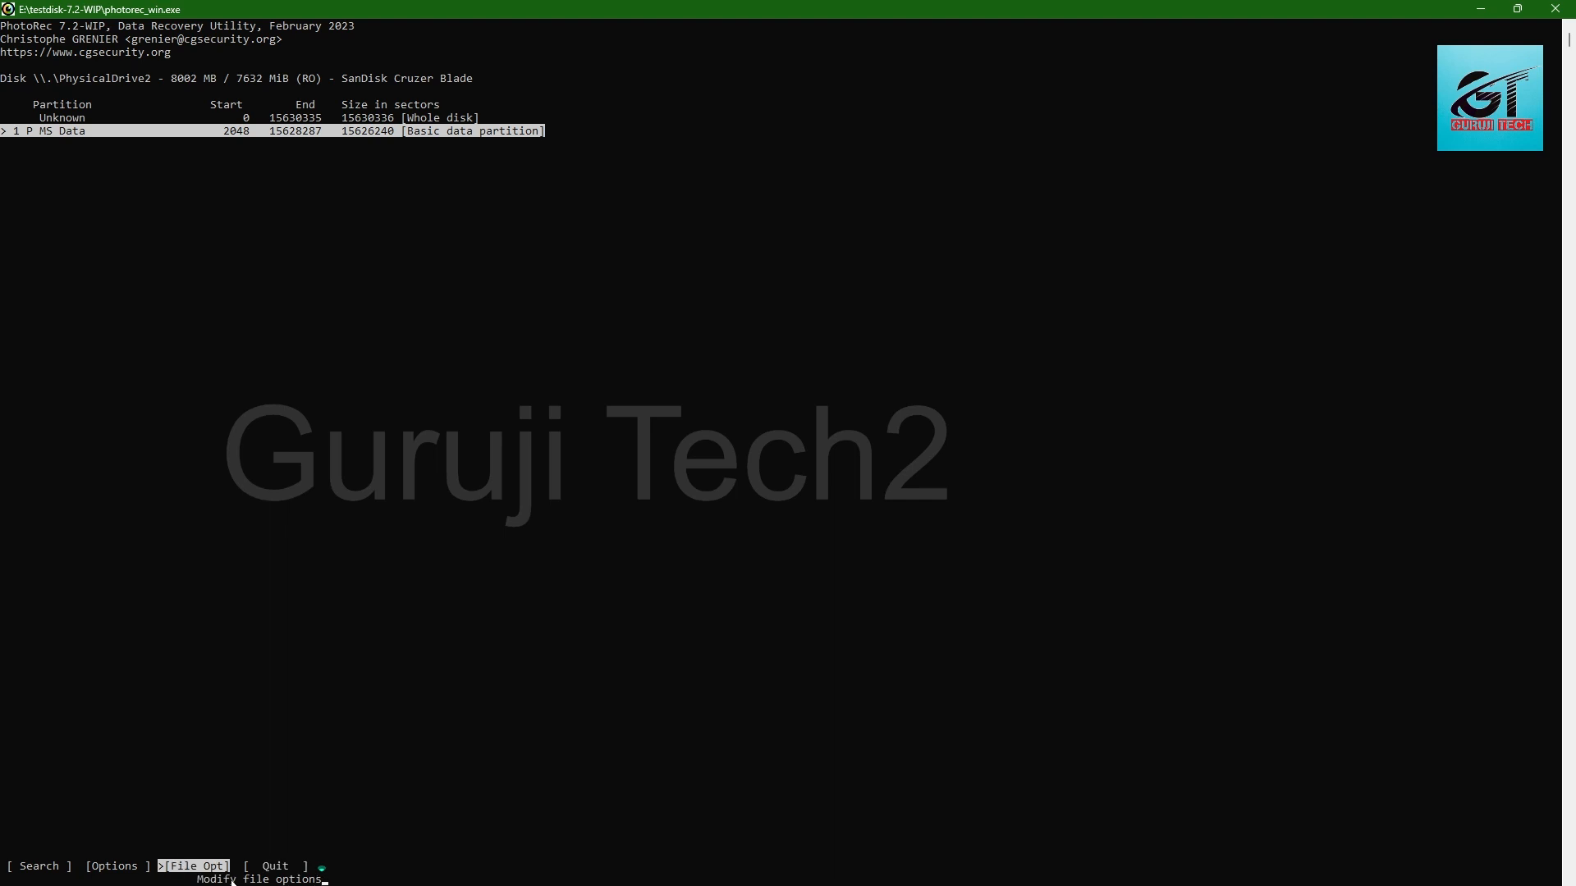
key("Return")
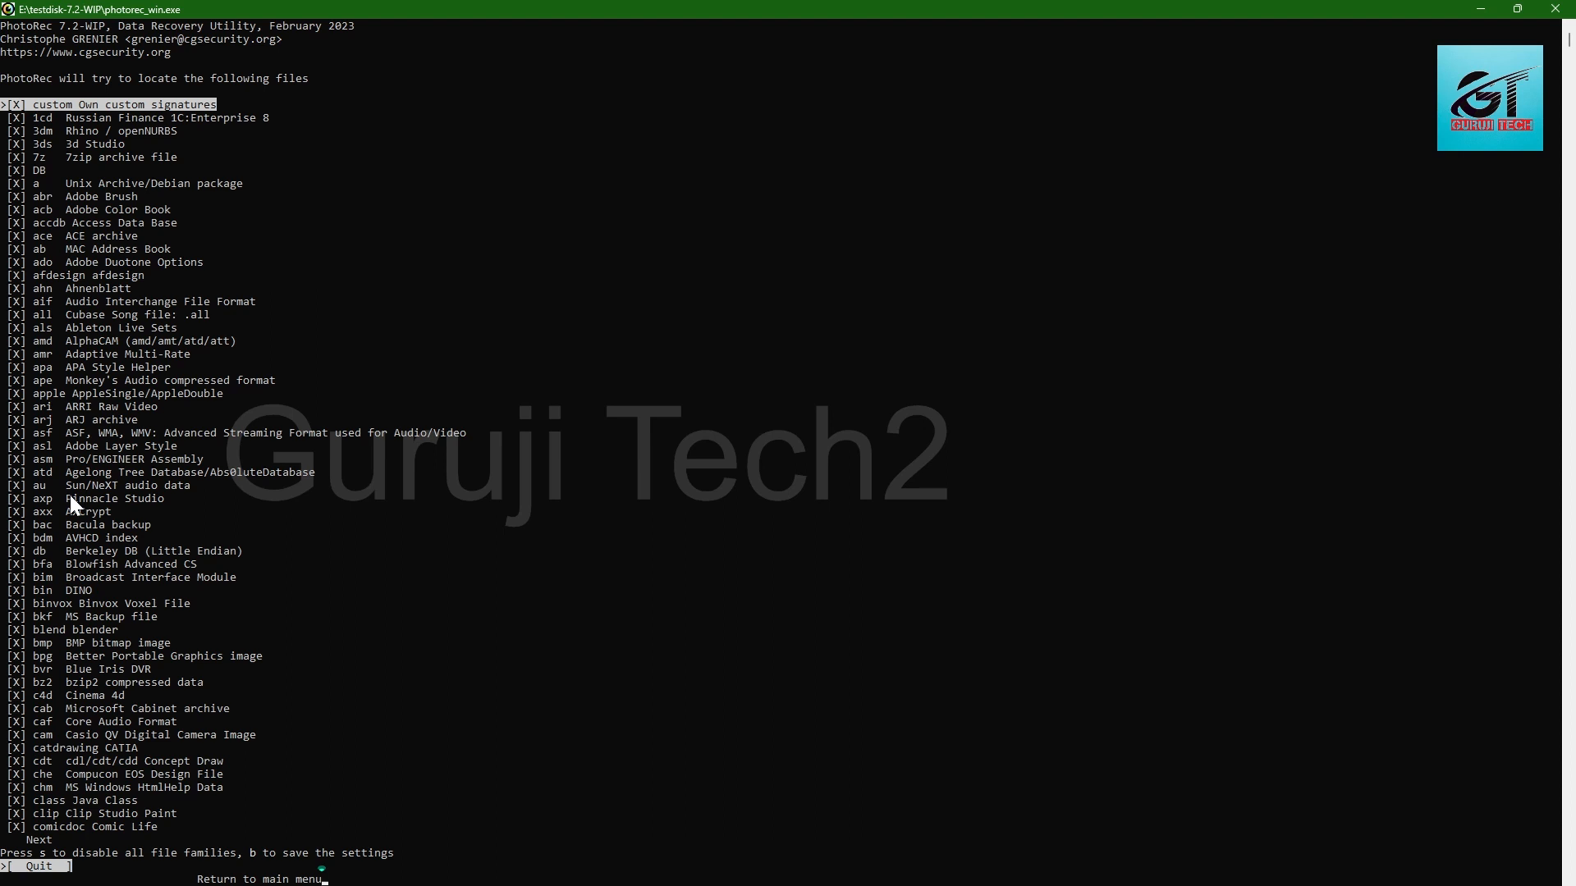
key("Down")
key("Down")
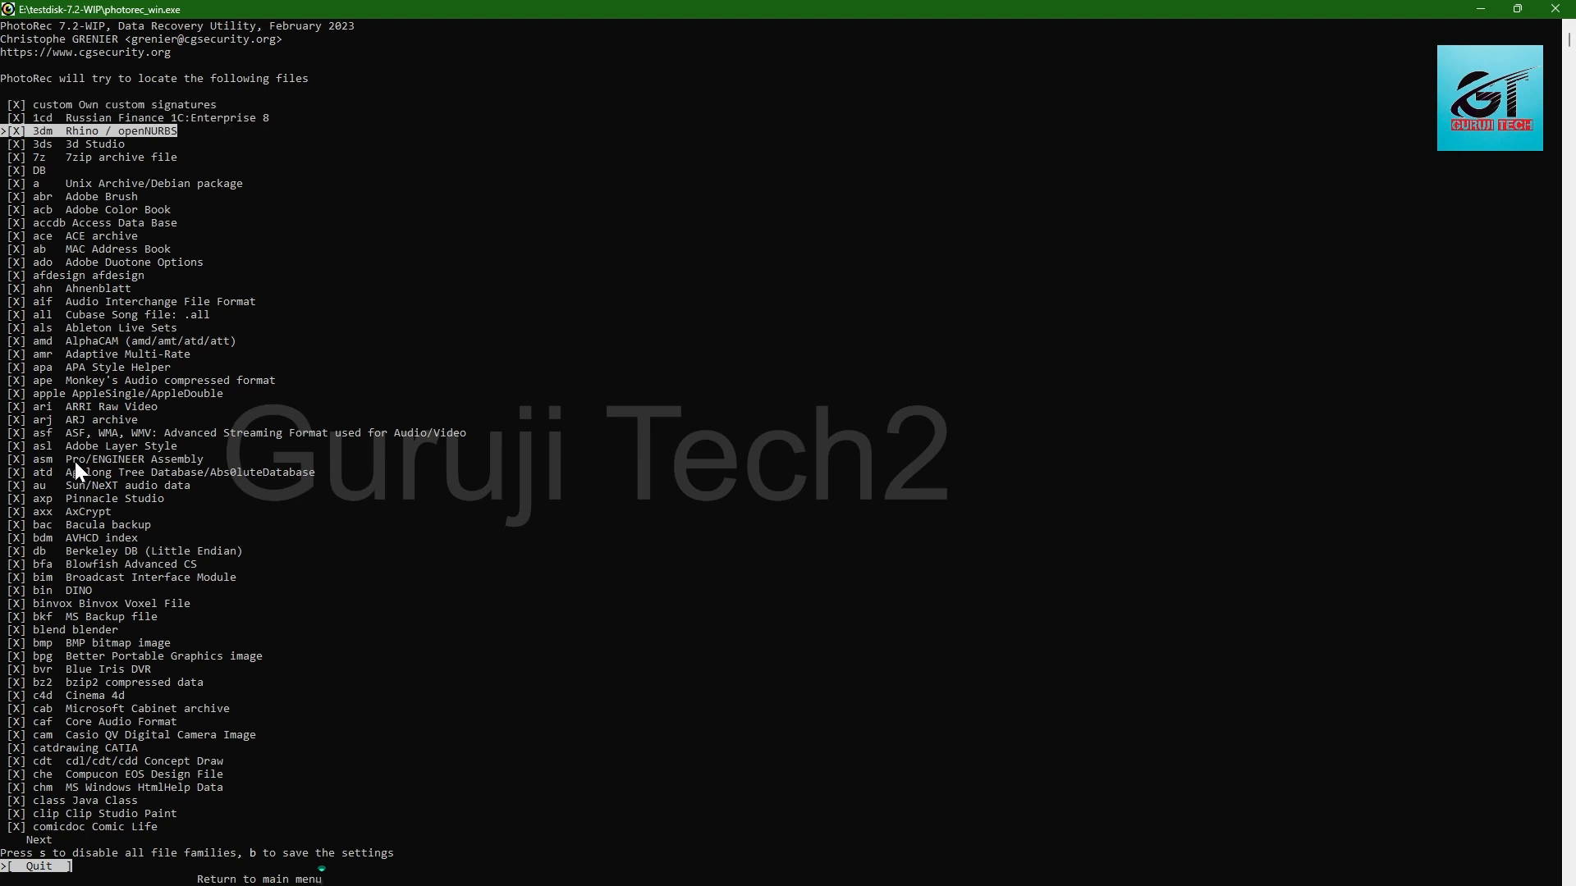
key("Down")
key("Down")
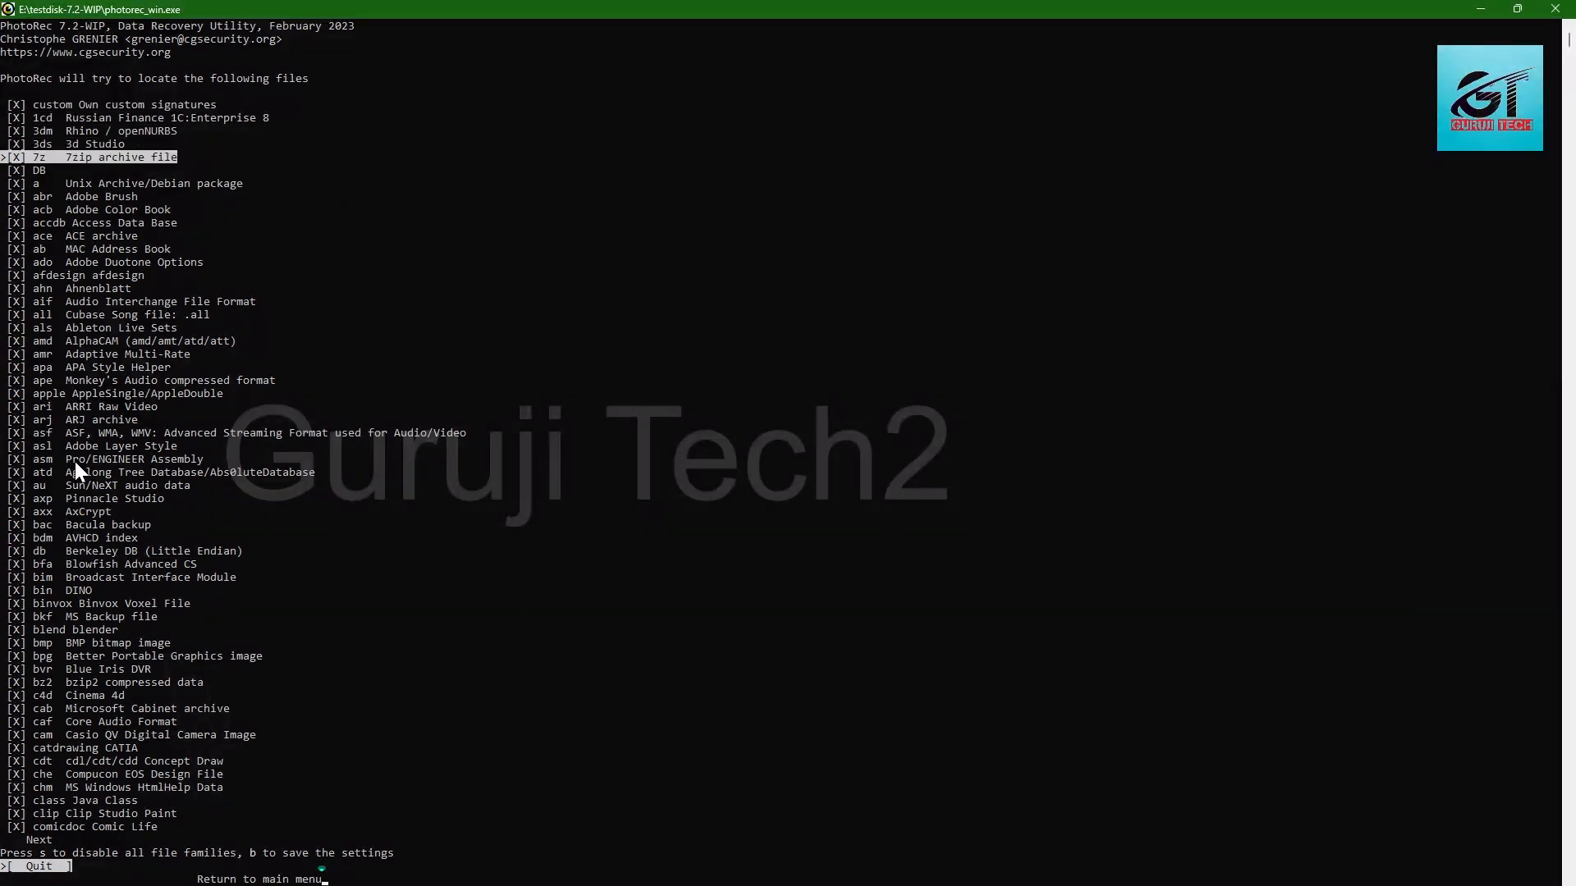
key("Up")
key("Down")
key("Up")
key("Down")
Step: Try disabling all file families, restore the default selection, and return to the partition menu
key("s")
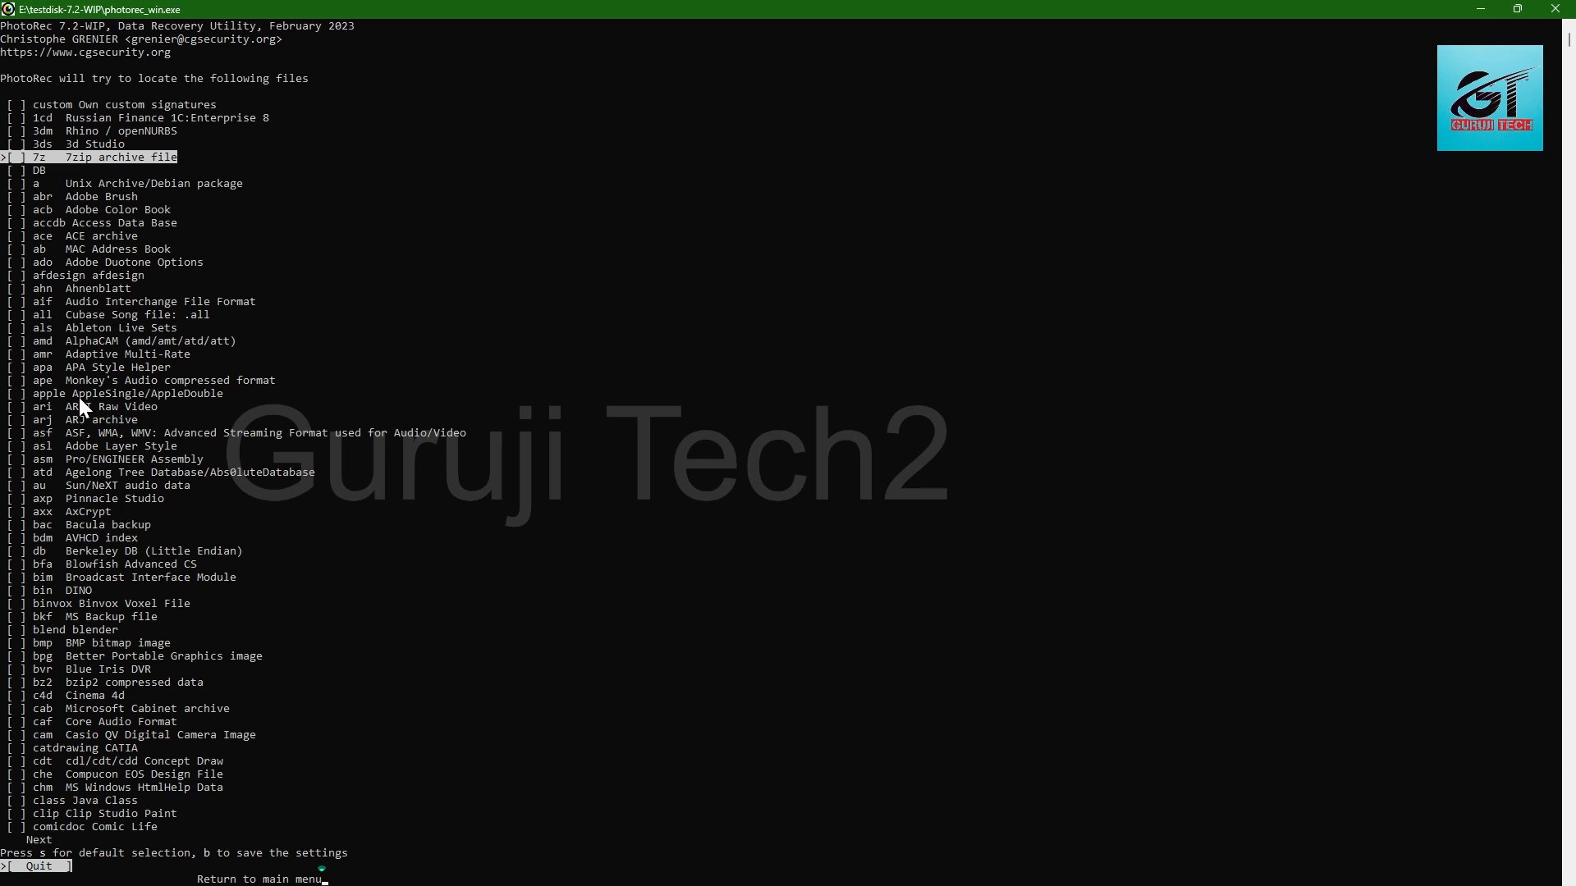
key("Down")
key("Down")
key("Down")
key("Down")
key("Down")
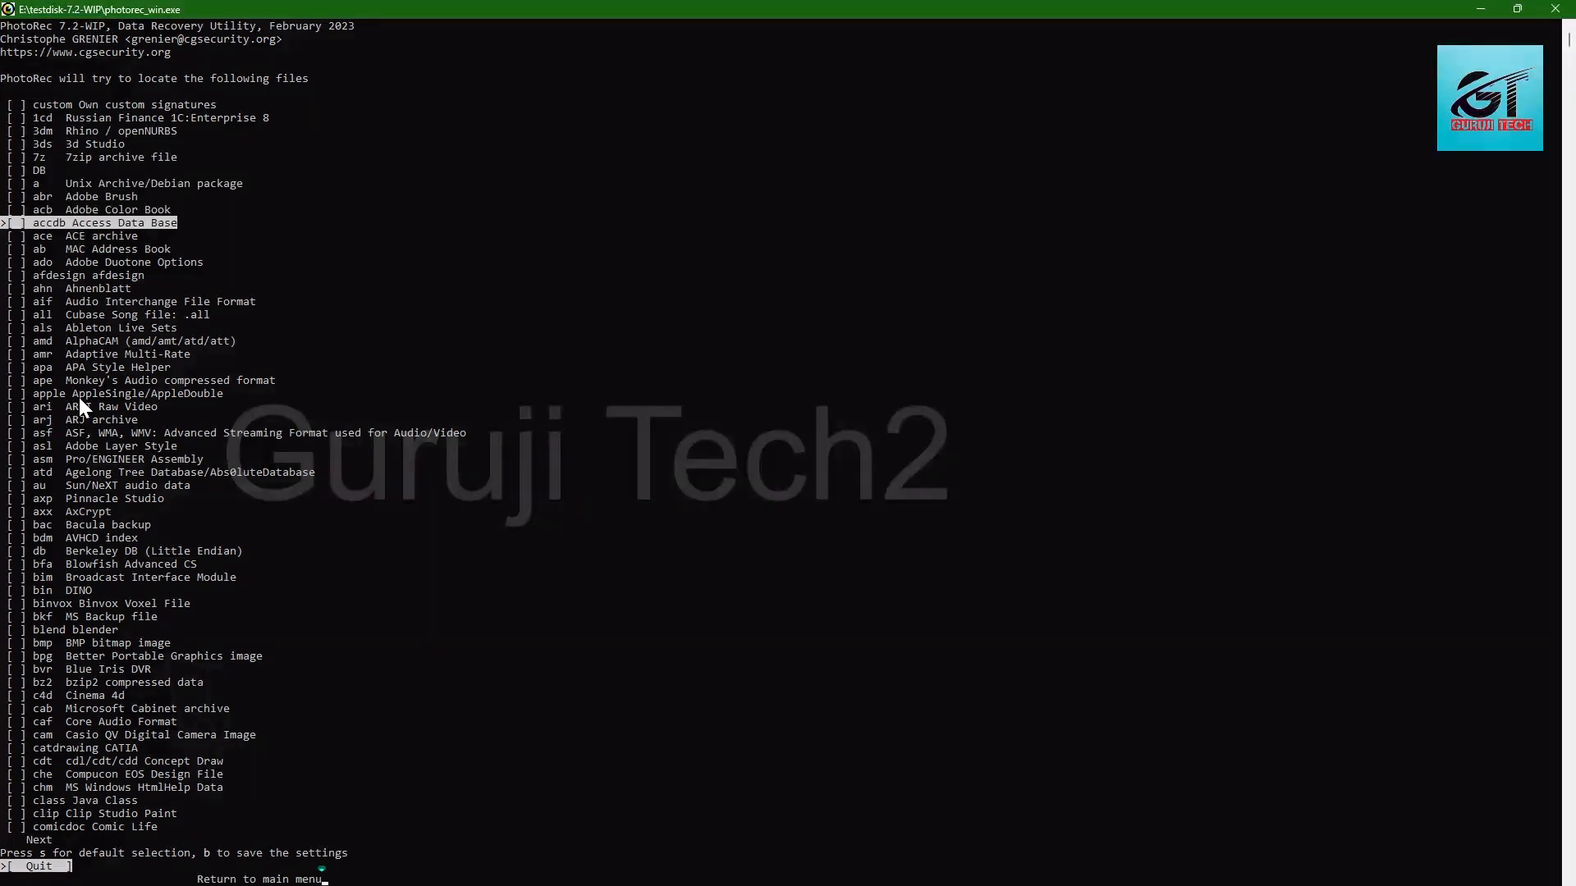
key("s")
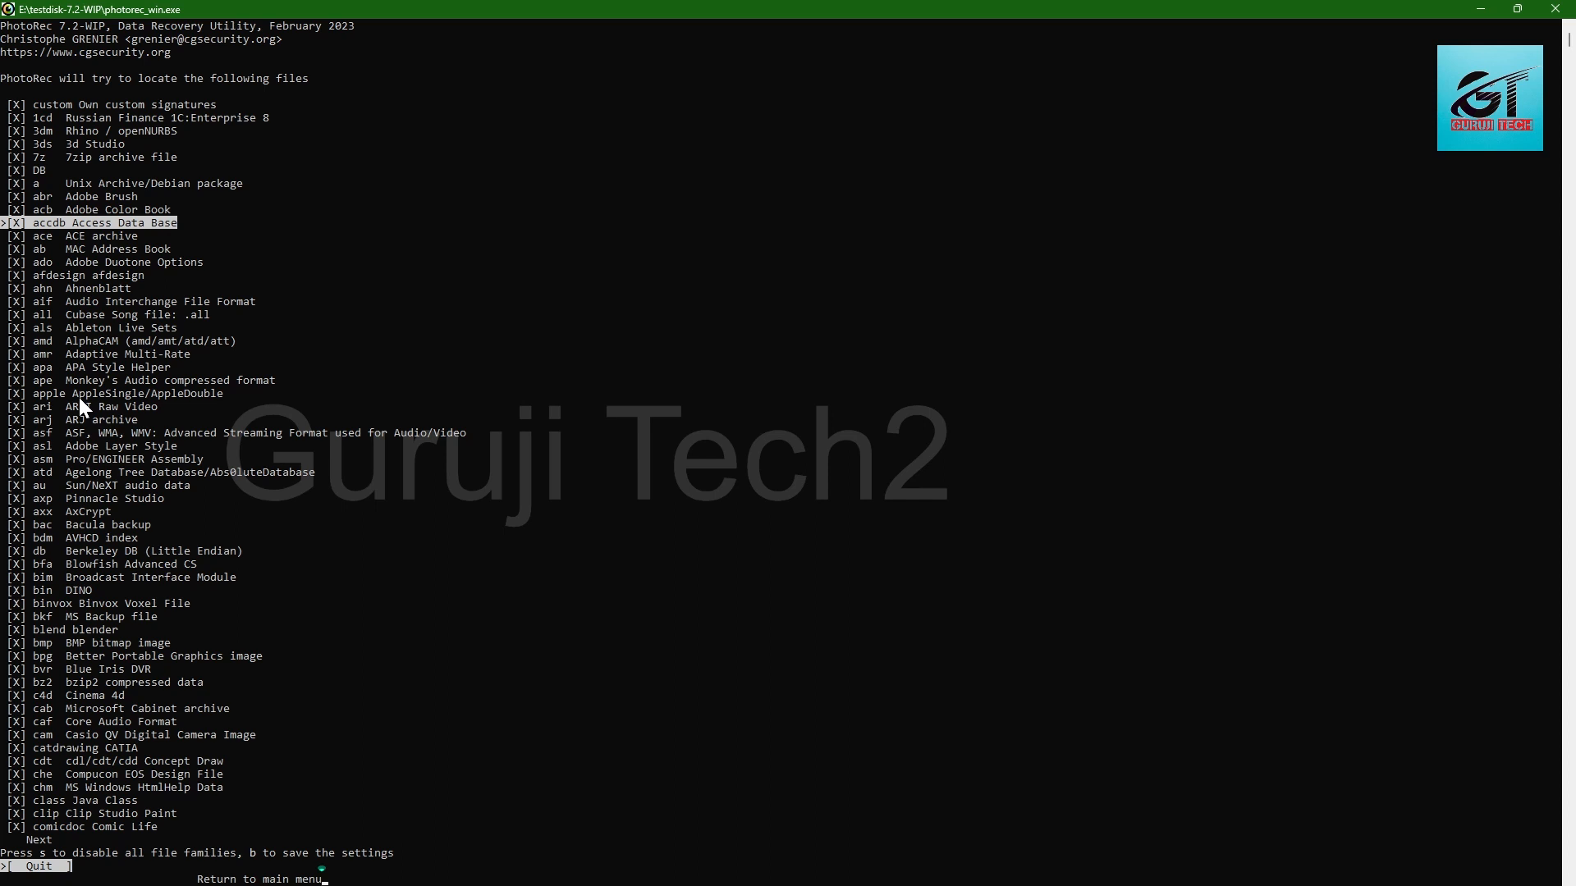
left_click(44, 867)
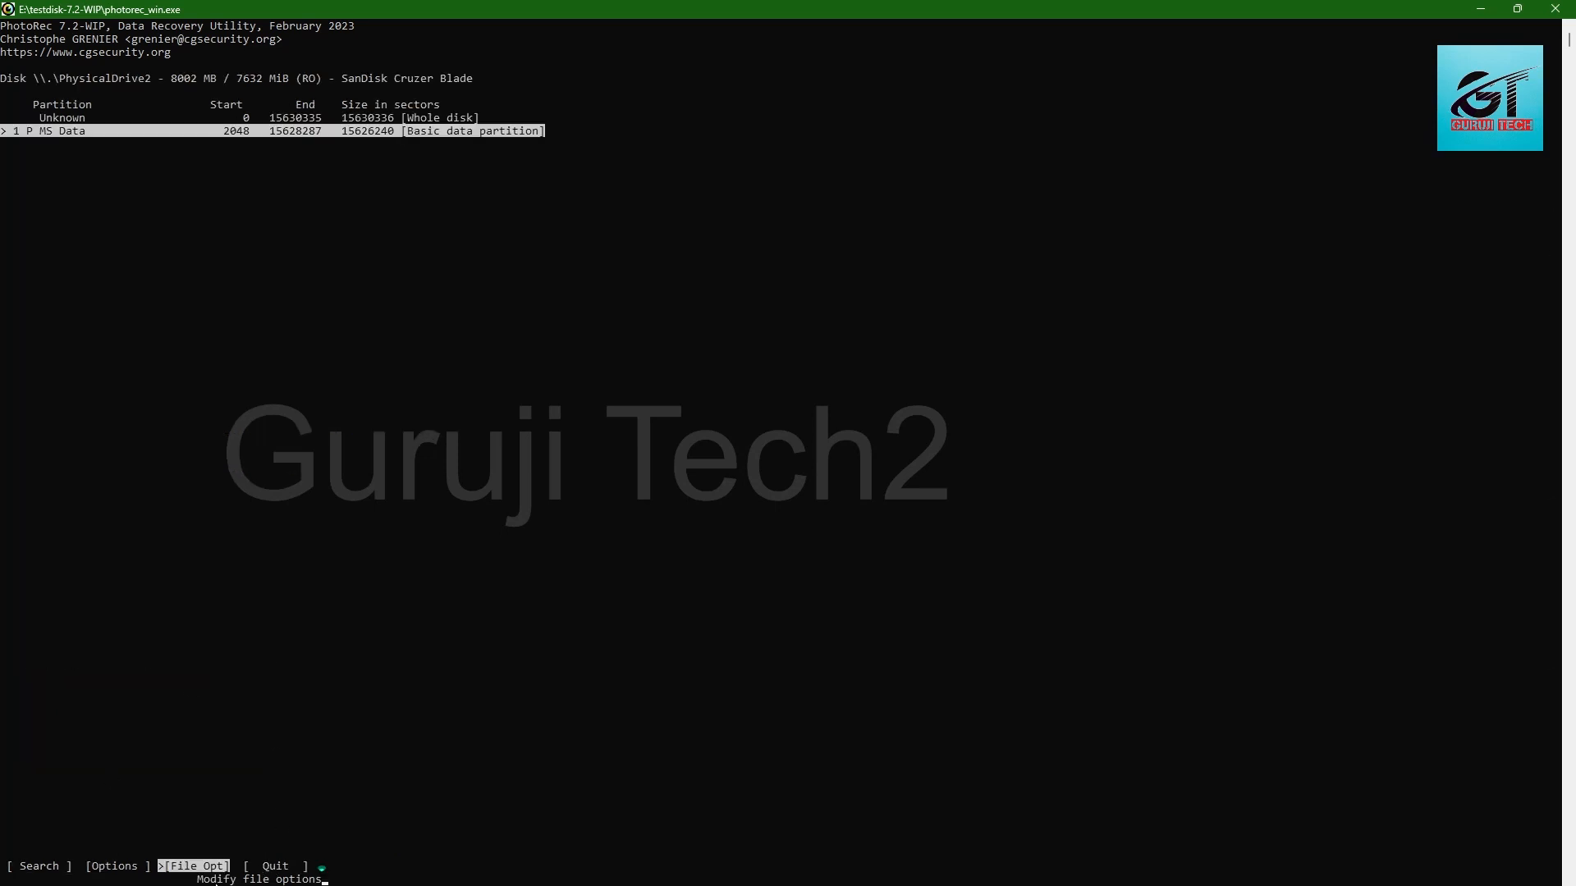
Step: Set Keep corrupted files to Yes in the recovery options and return to the partition menu
key("Left")
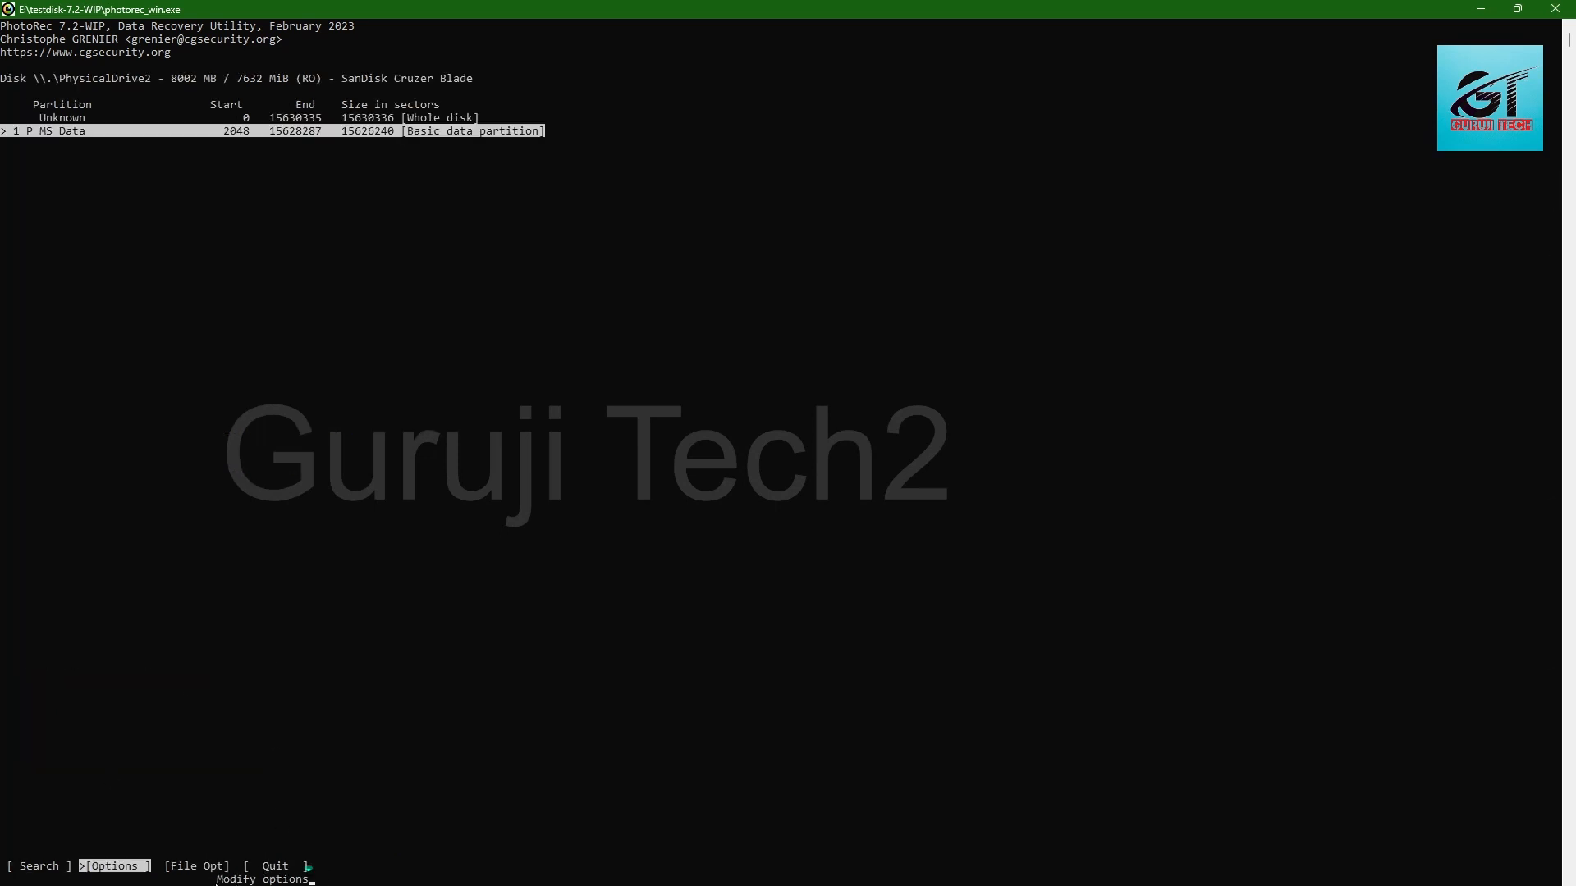
key("Return")
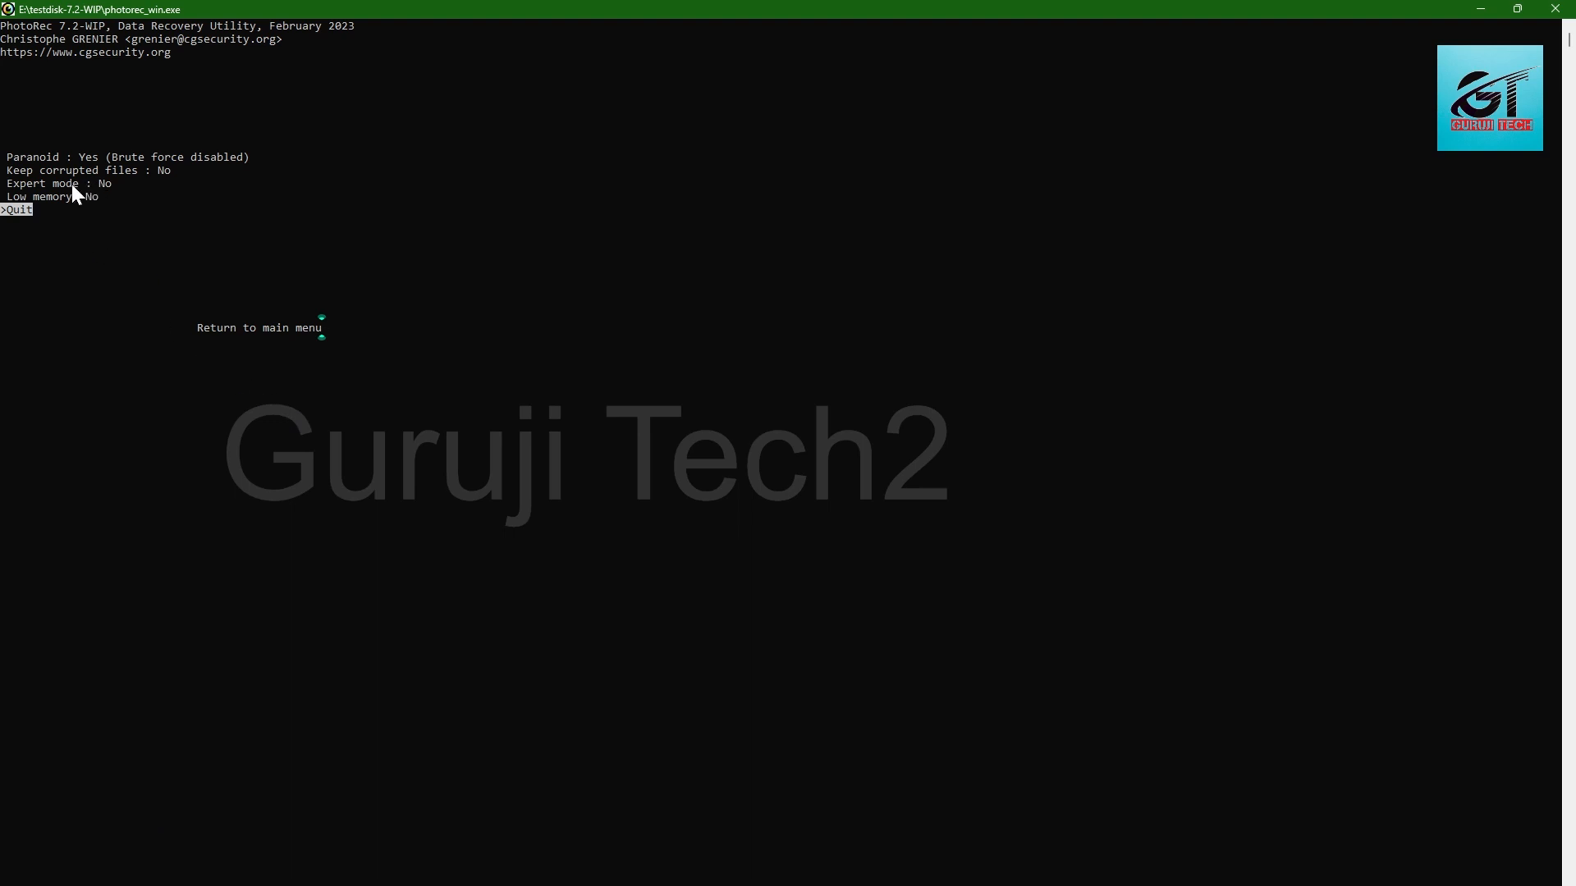
key("Up")
key("Up")
key("Up")
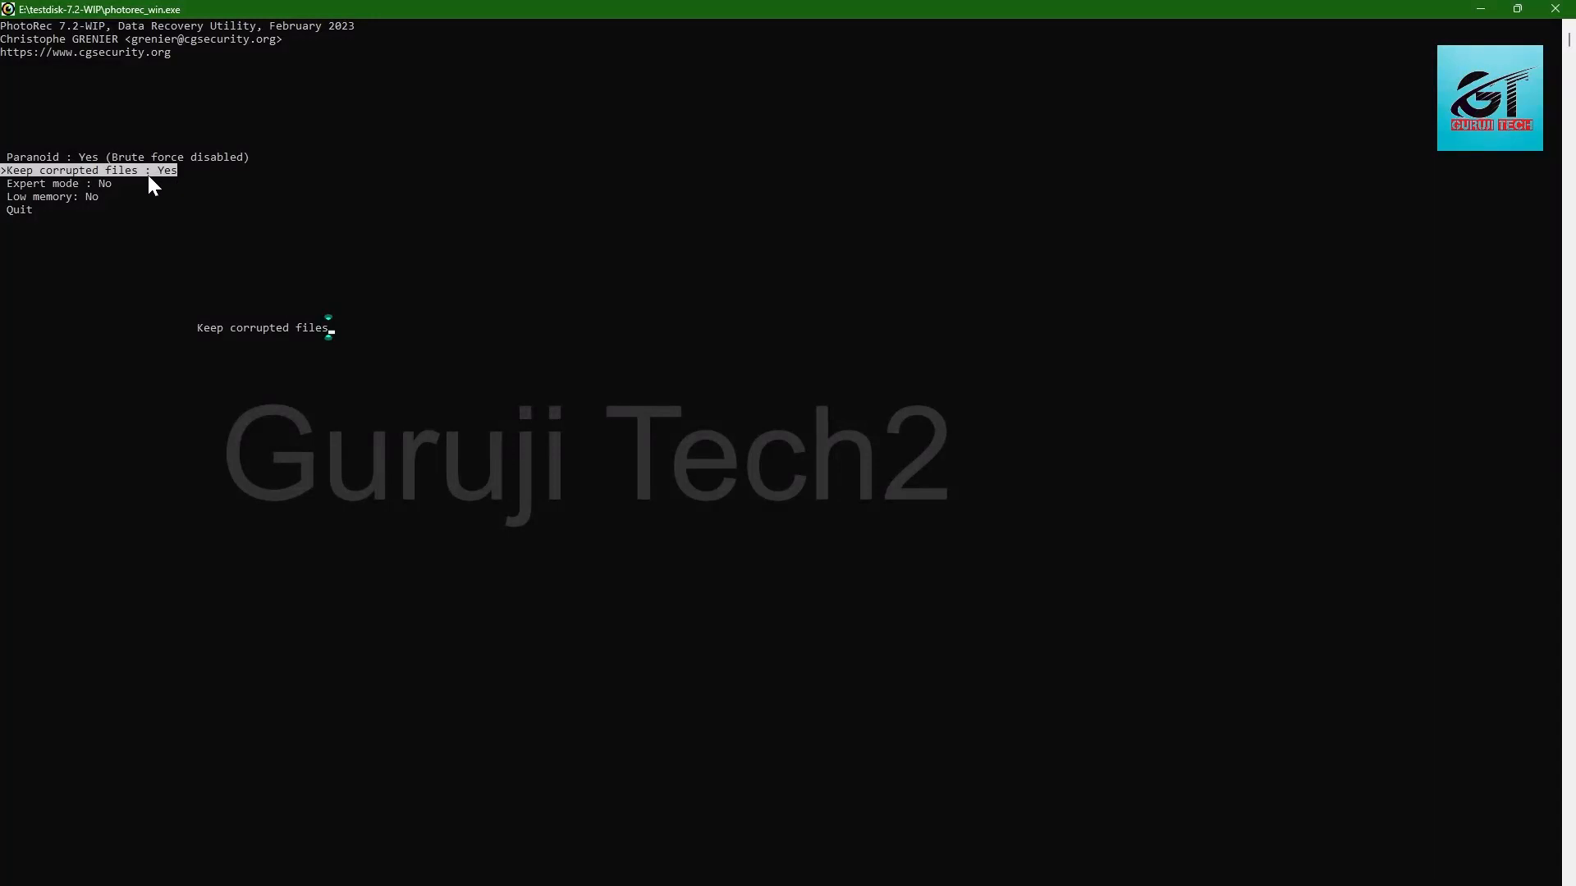
left_click(137, 206)
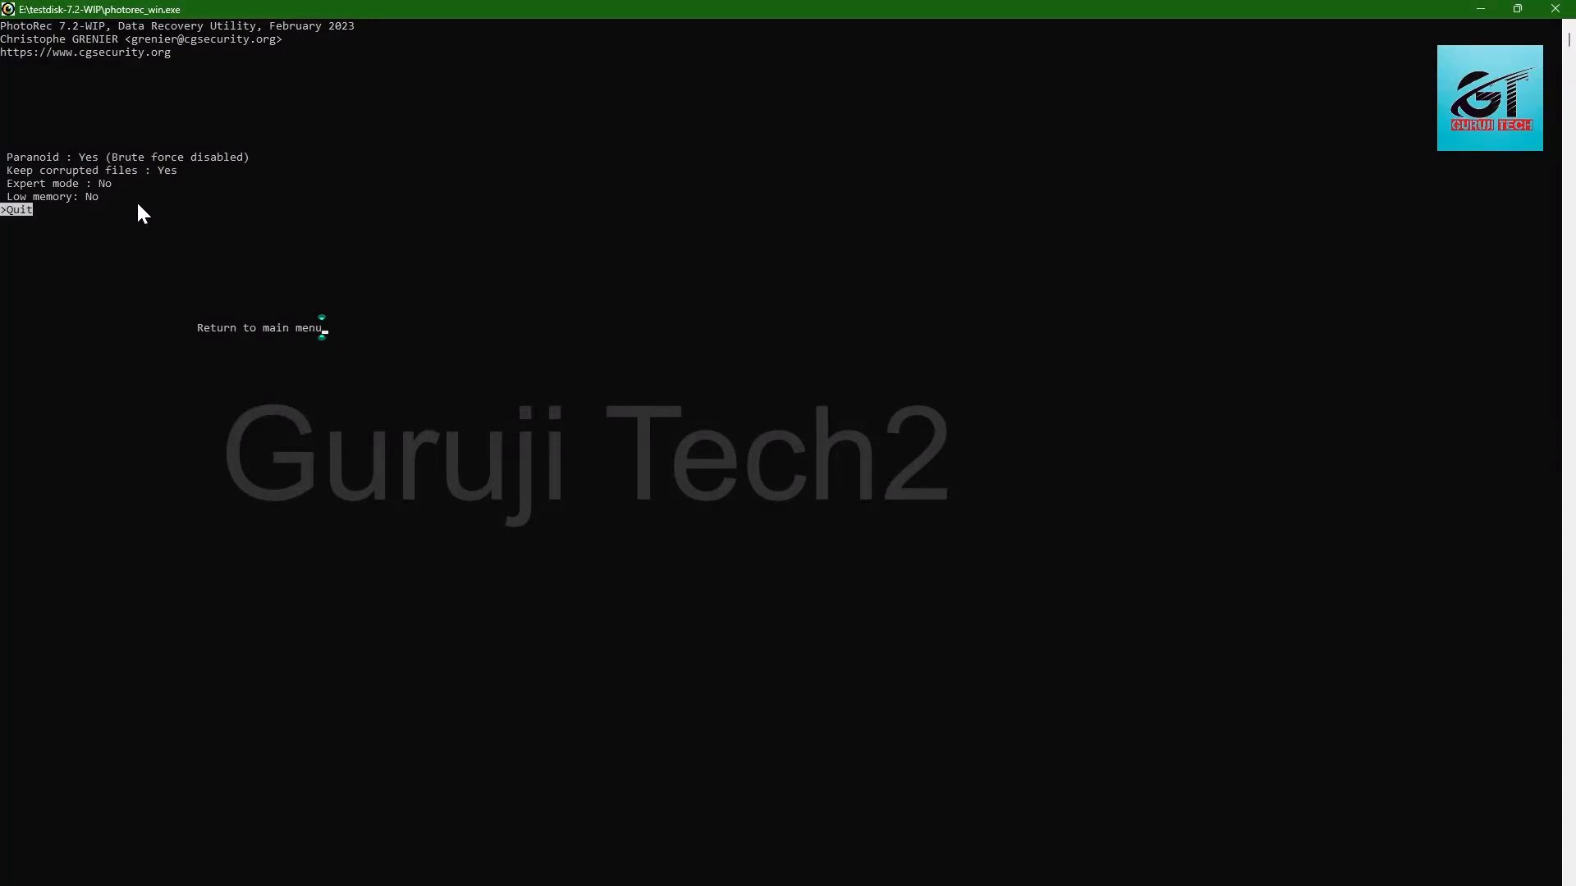
key("Return")
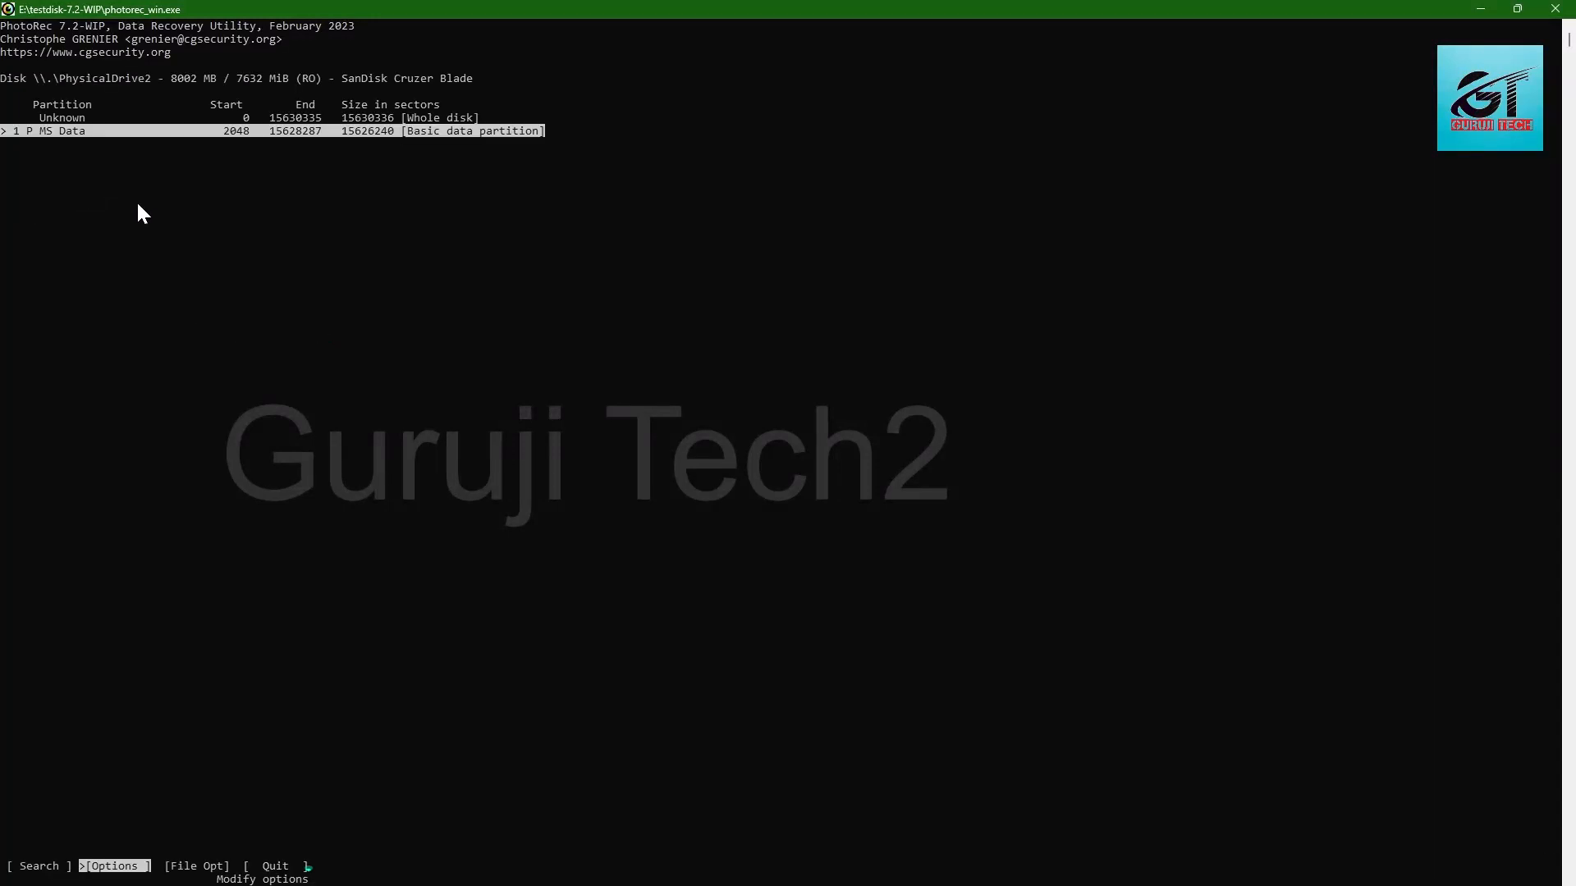
Step: Start the file recovery on the MS Data partition, choosing the Other filesystem type and extraction from the whole partition
key("Left")
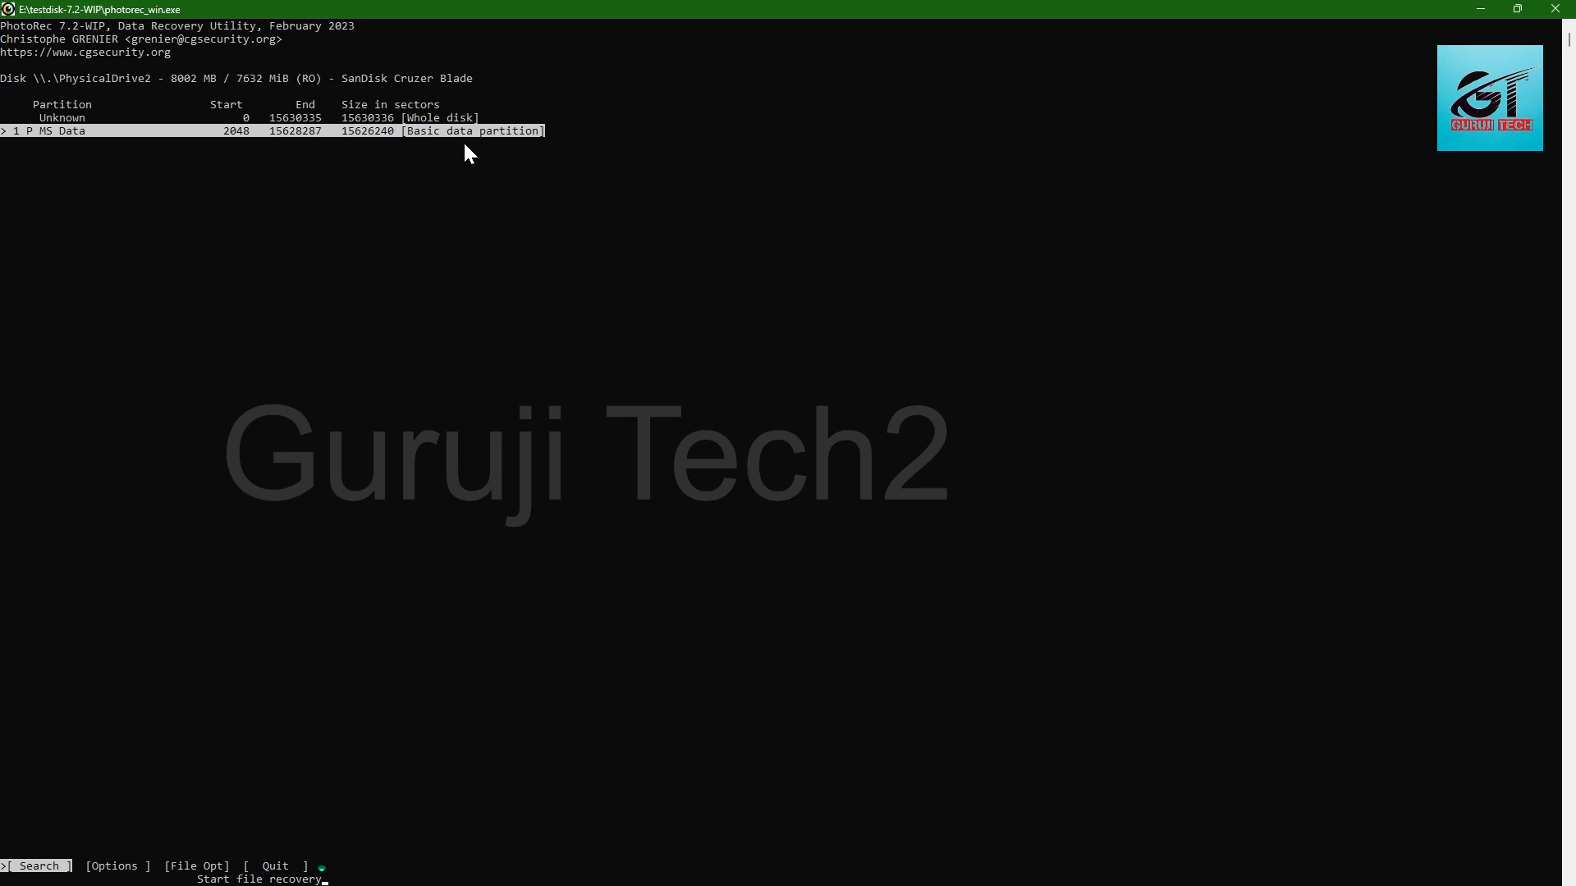
key("Return")
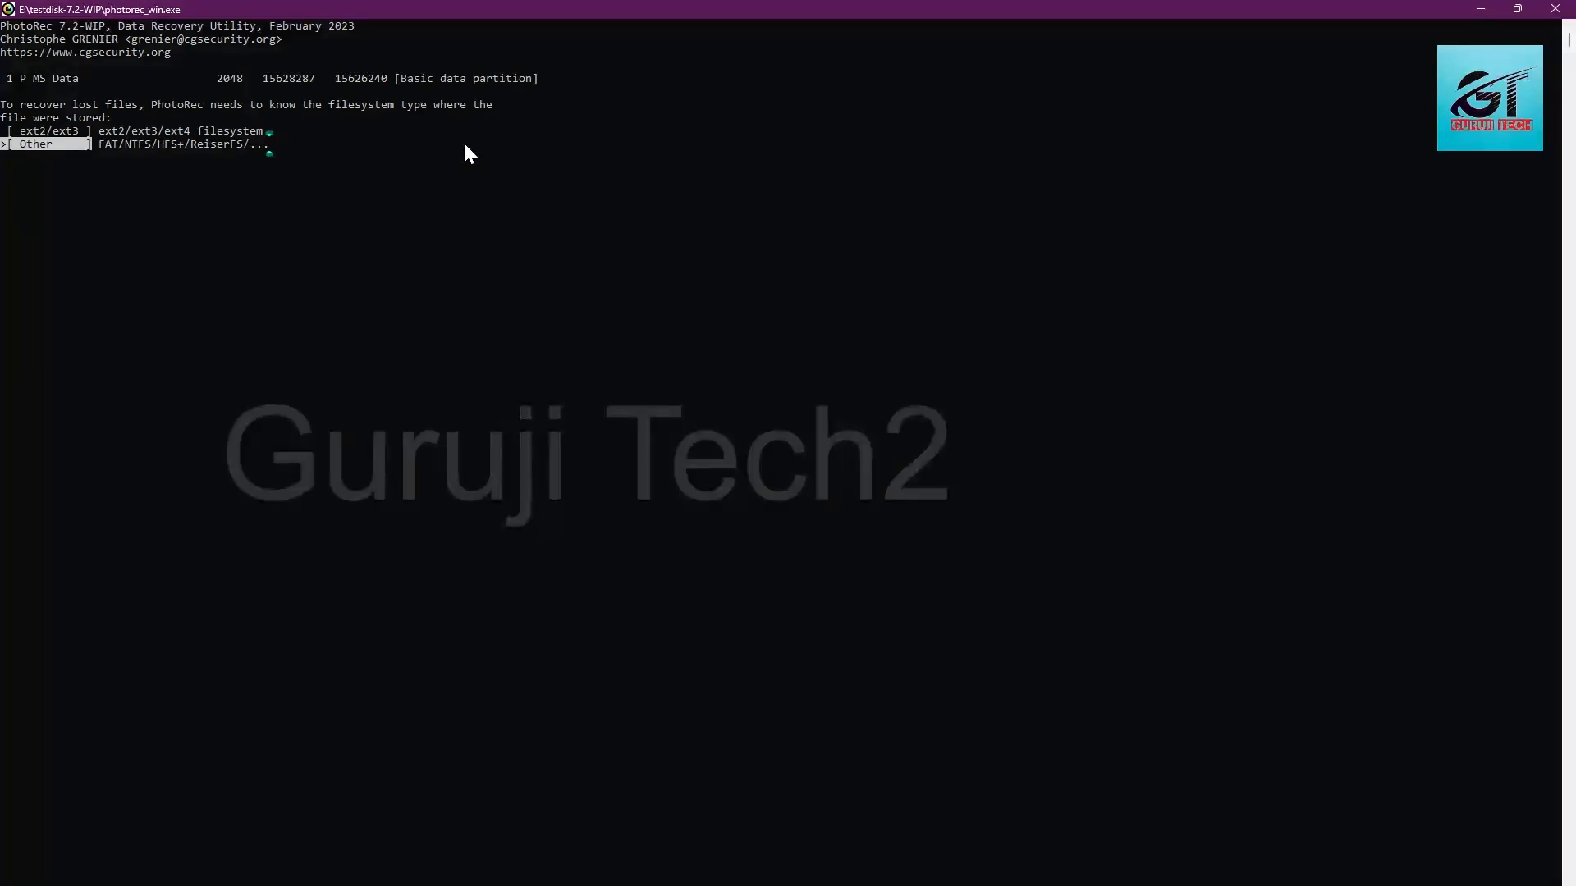
key("Up")
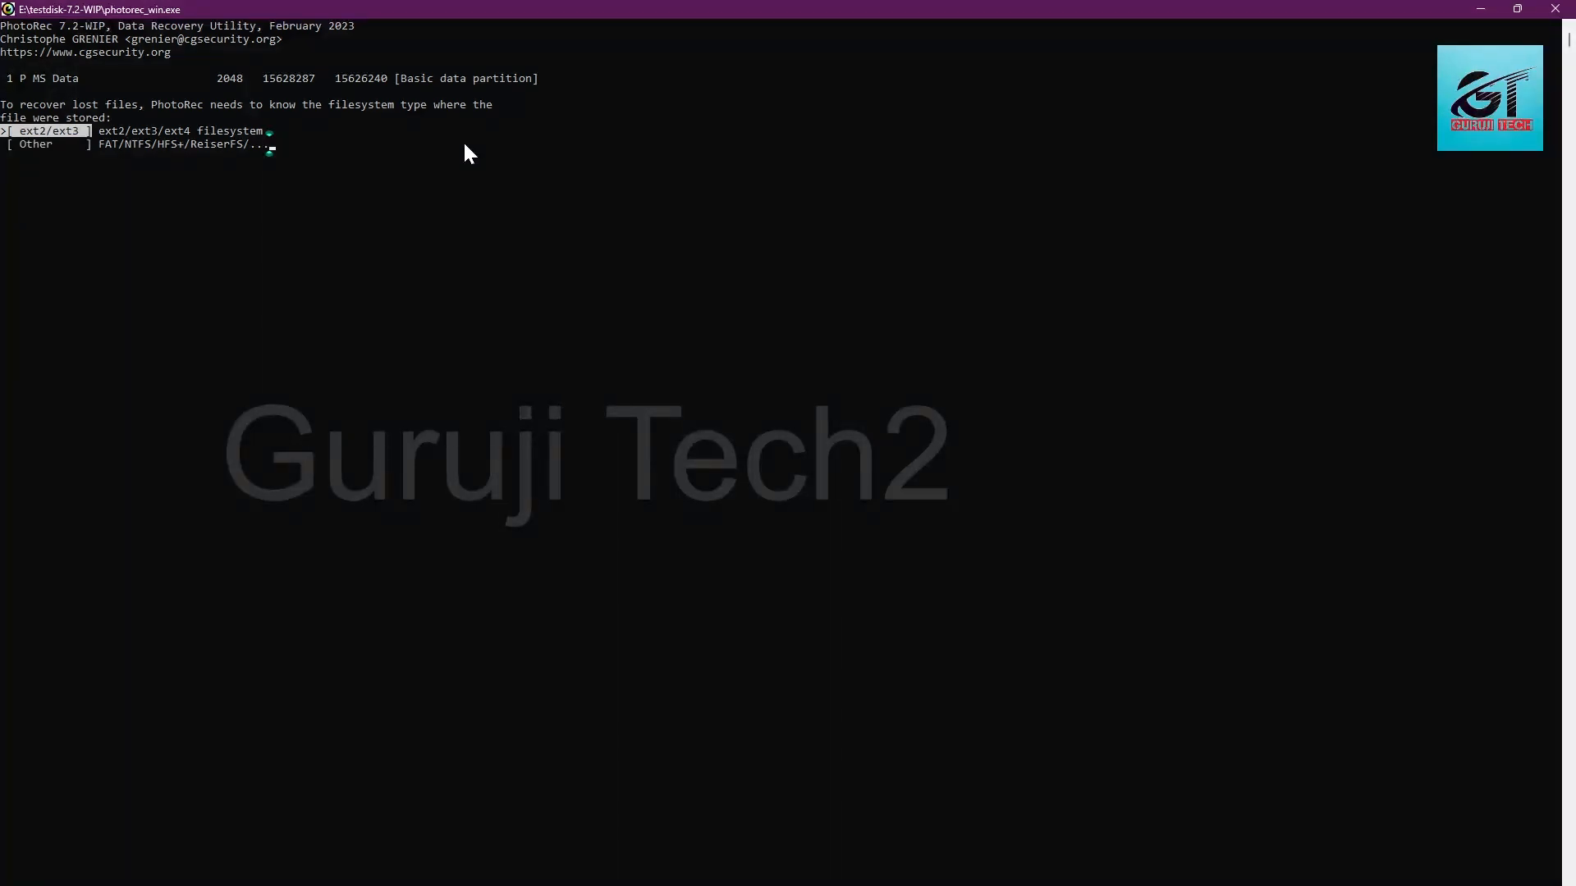
key("Down")
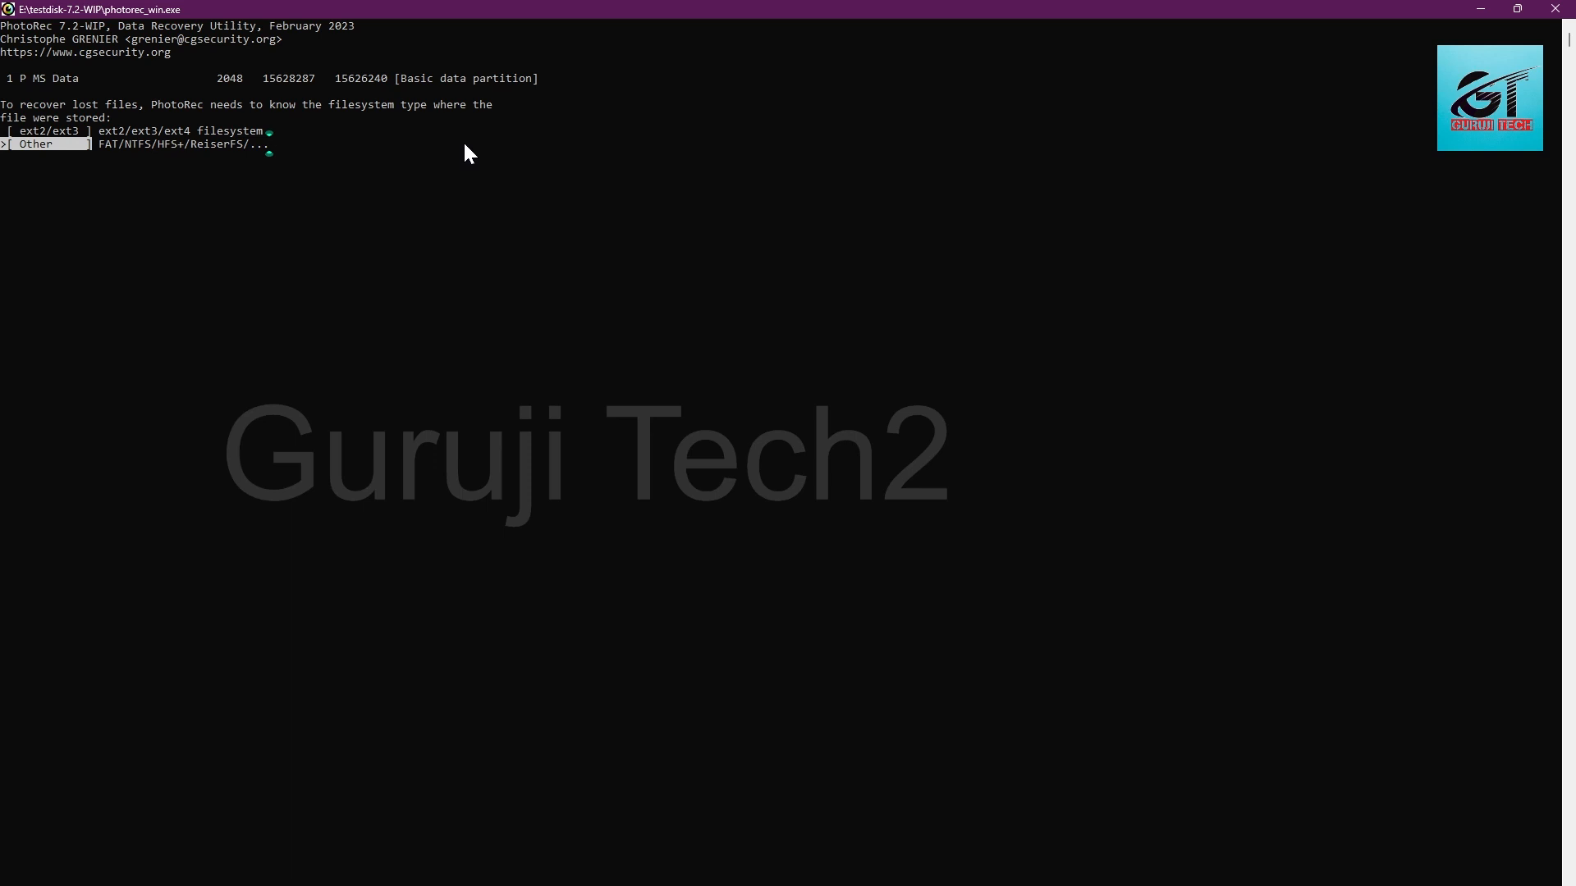
key("Up")
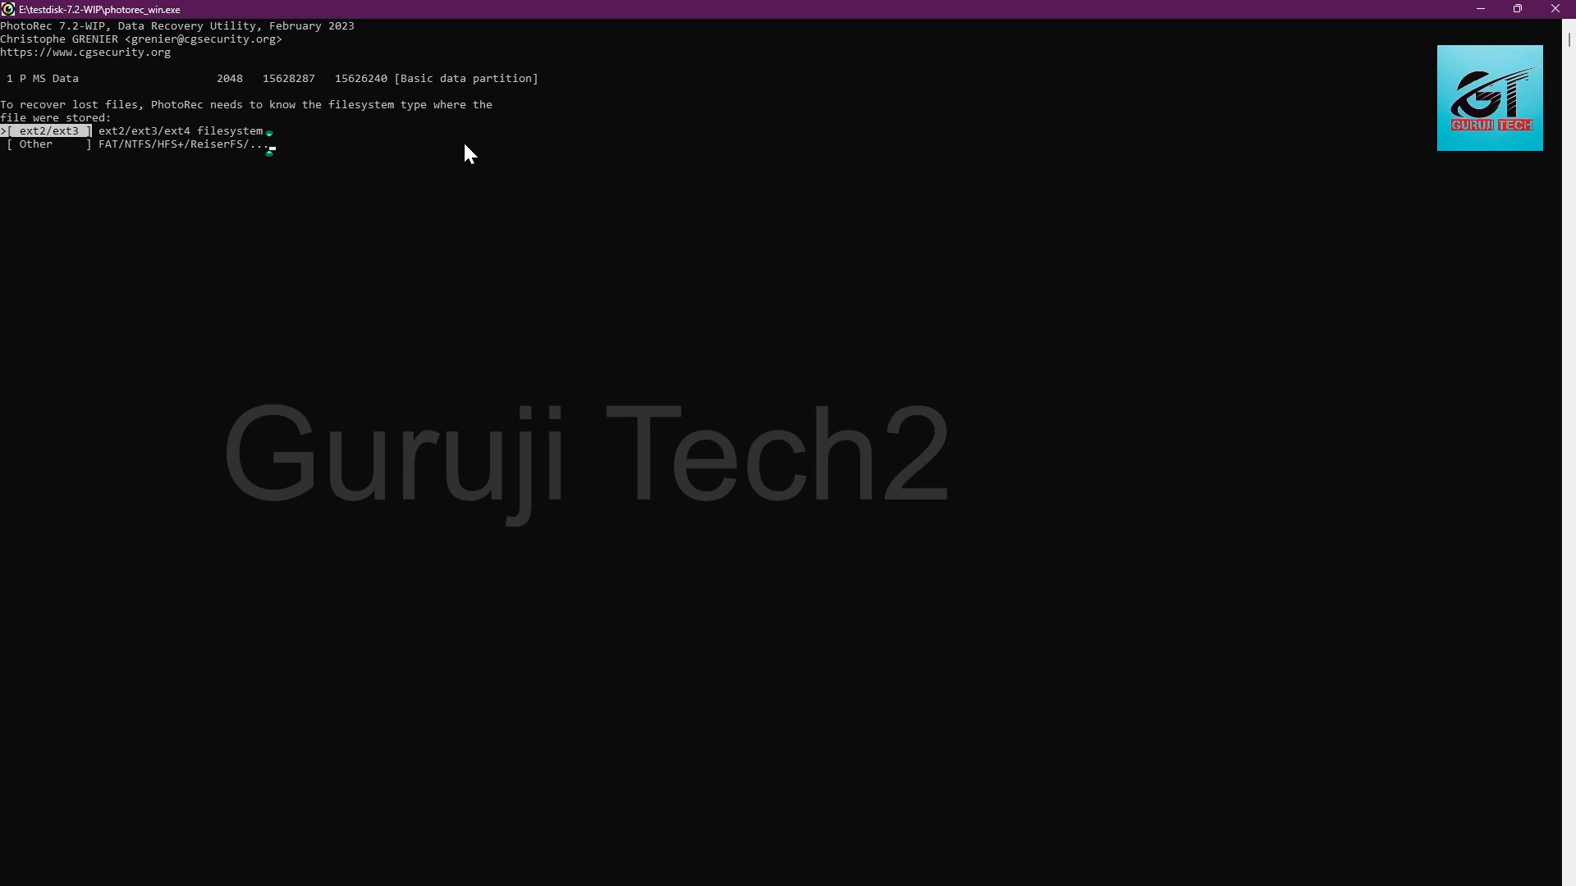
key("Down")
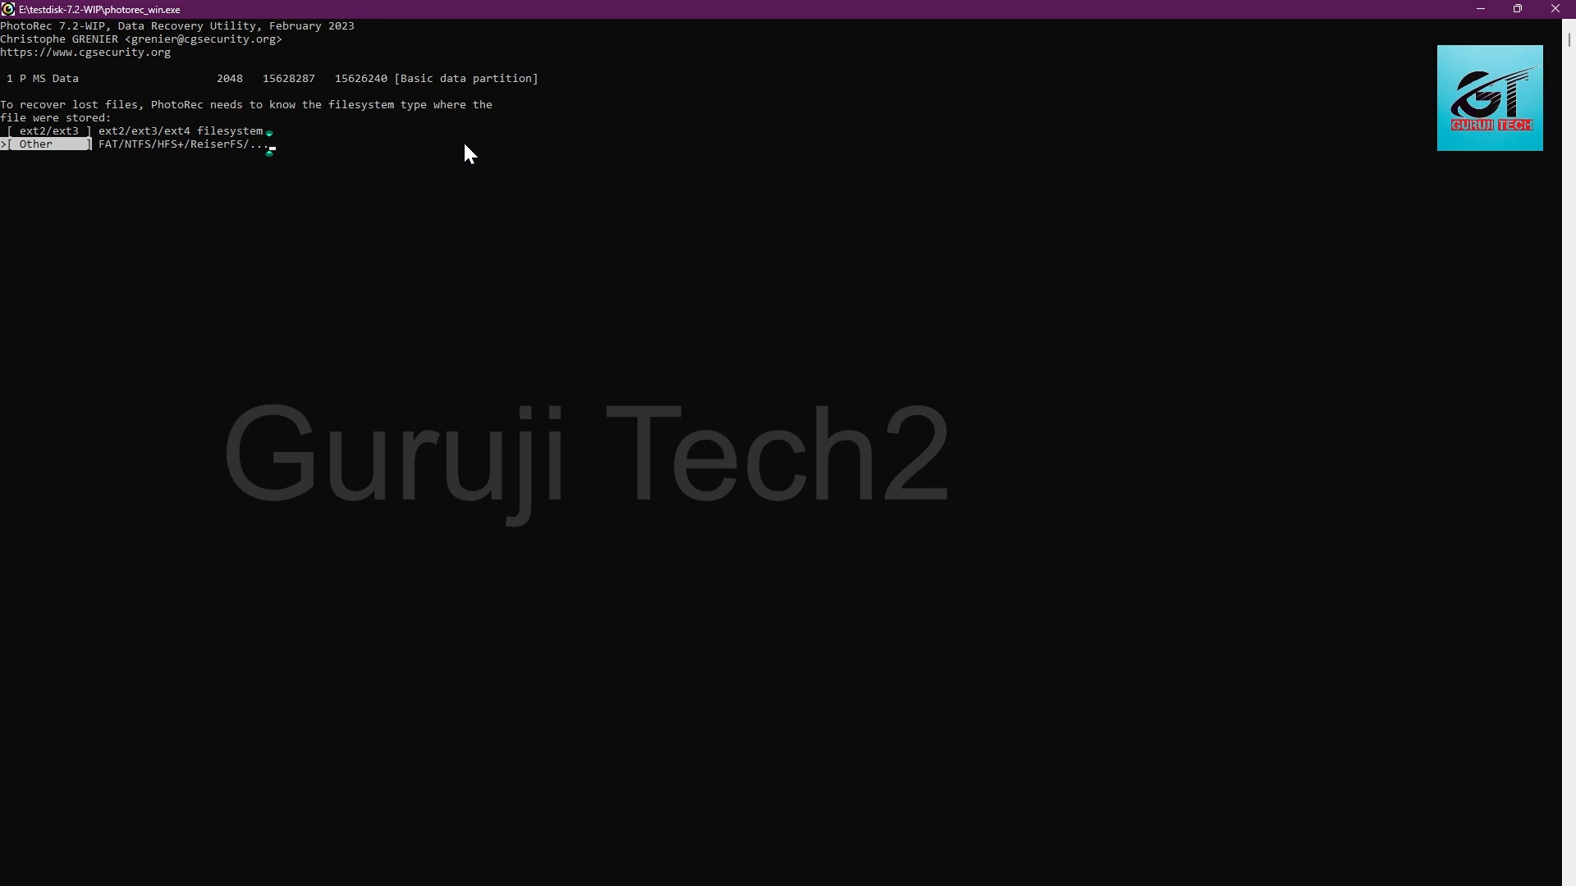
key("Return")
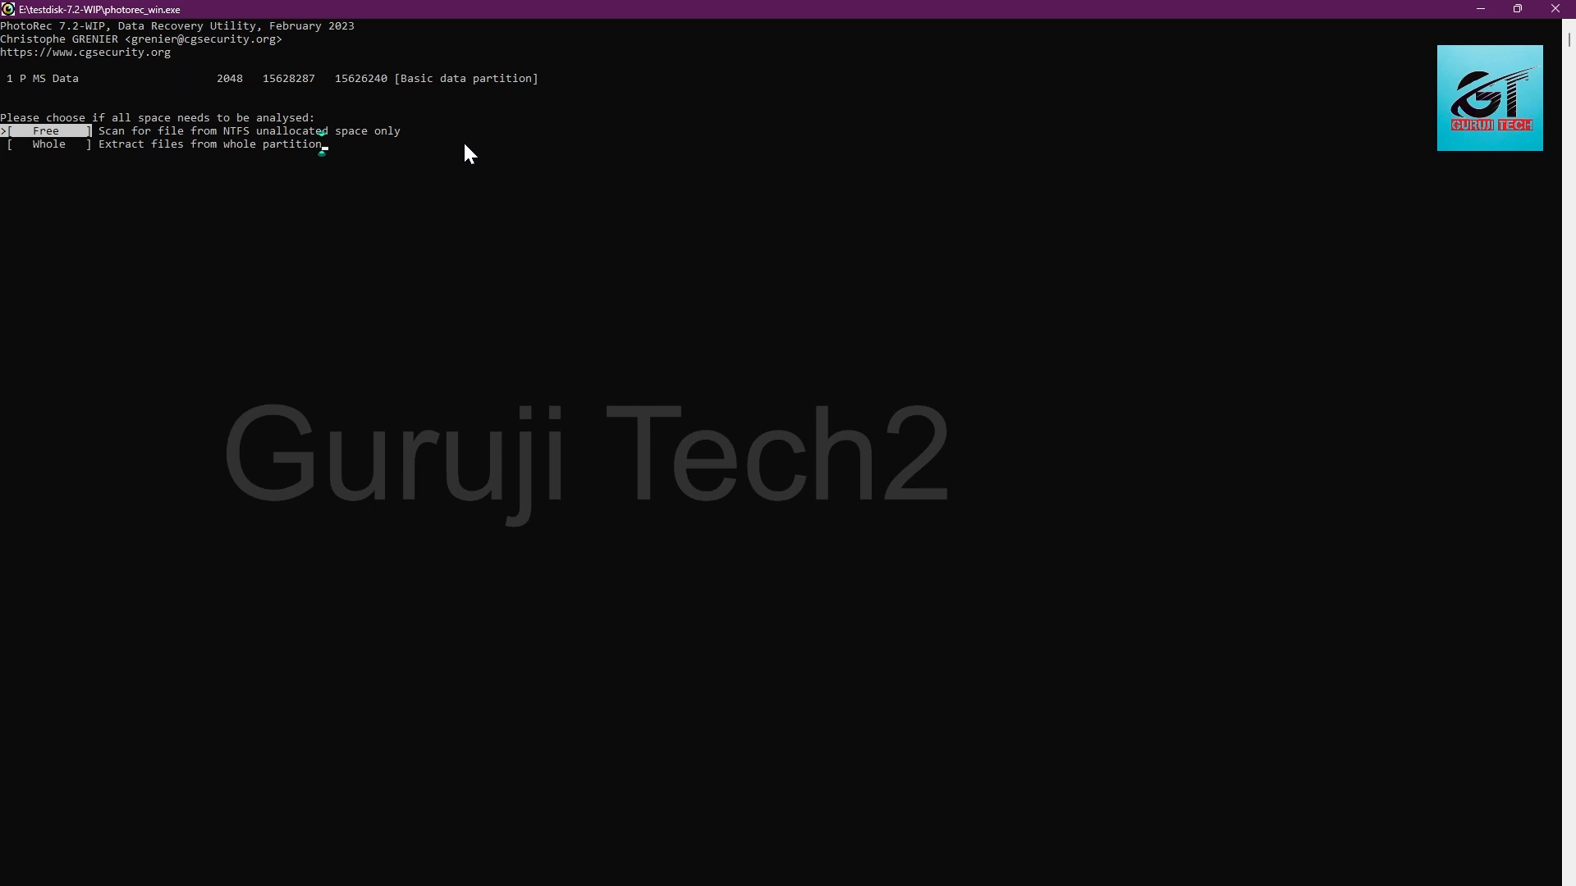
key("Down")
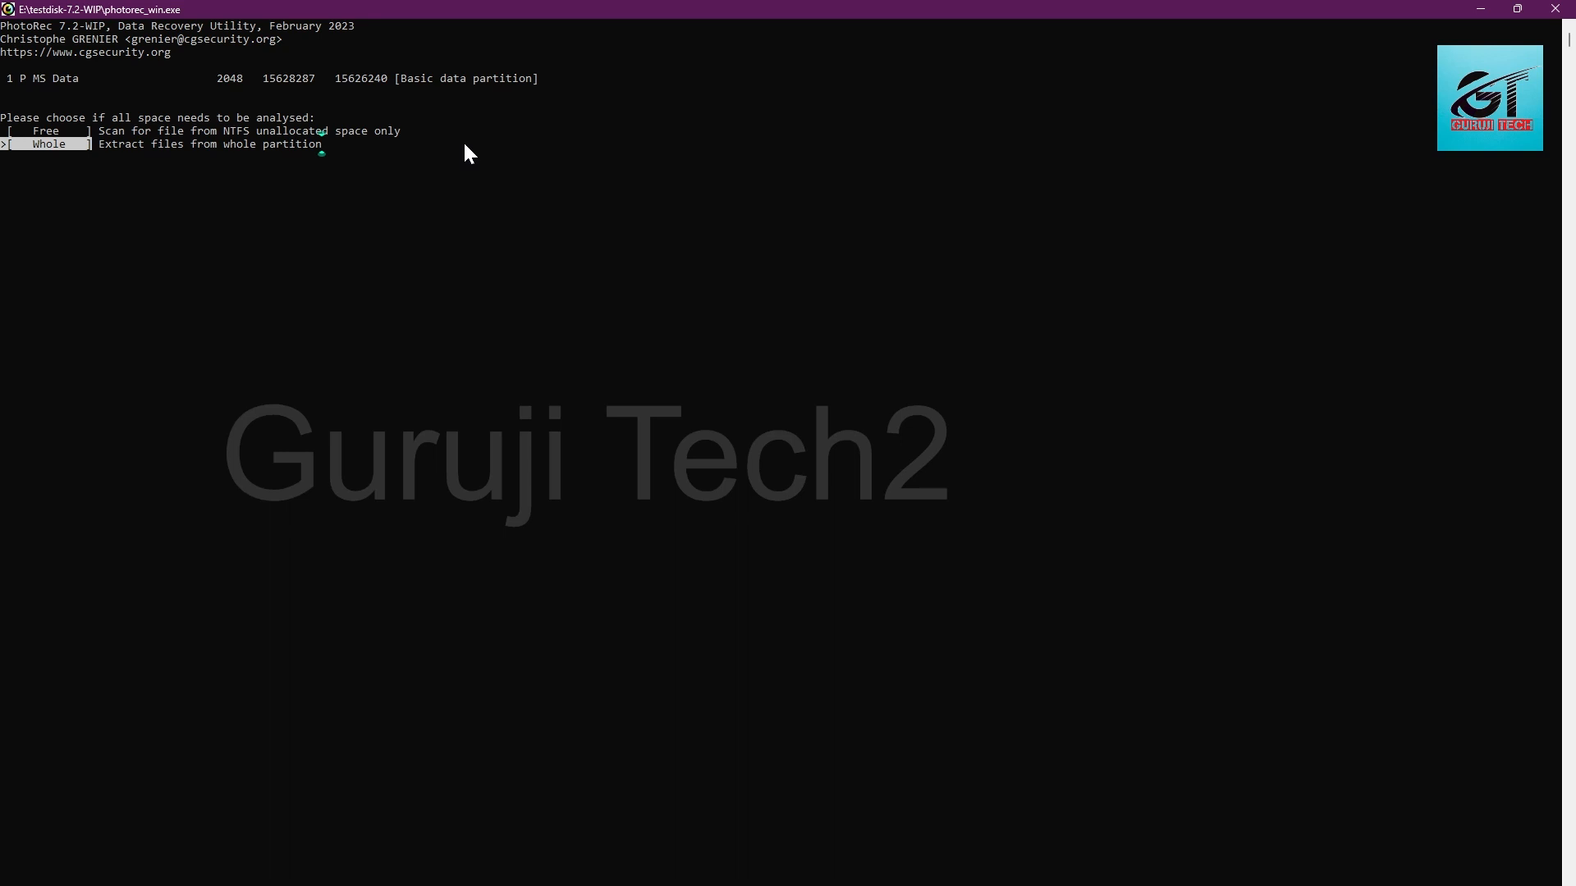
key("Return")
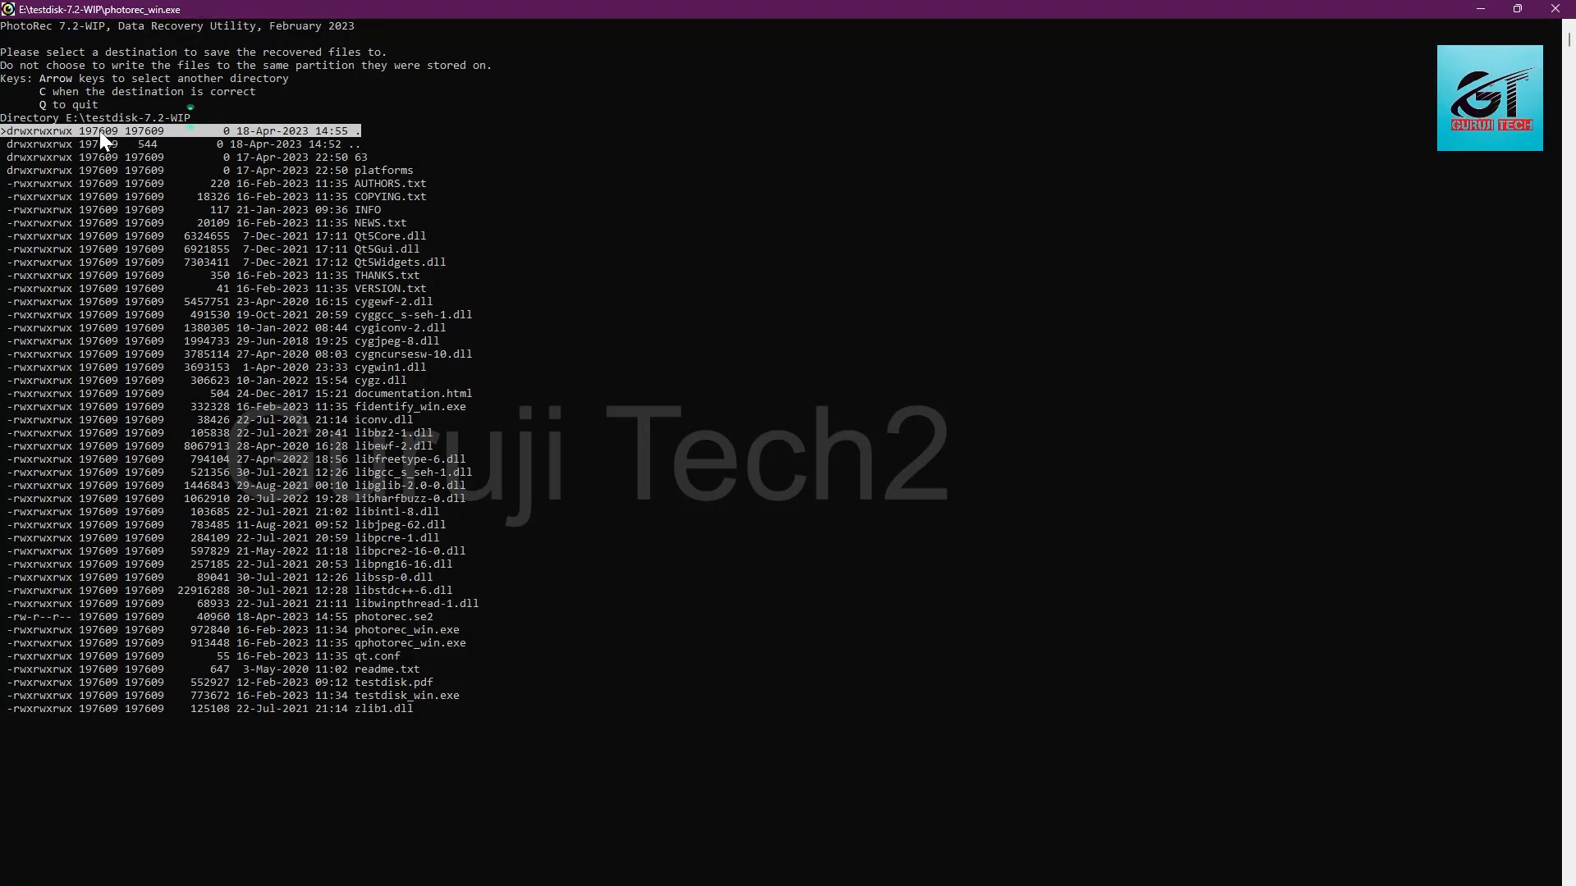
Step: Browse to E:\testdisk-7.2-WIP as the destination for the recovered files and confirm it to run the recovery
key("Left")
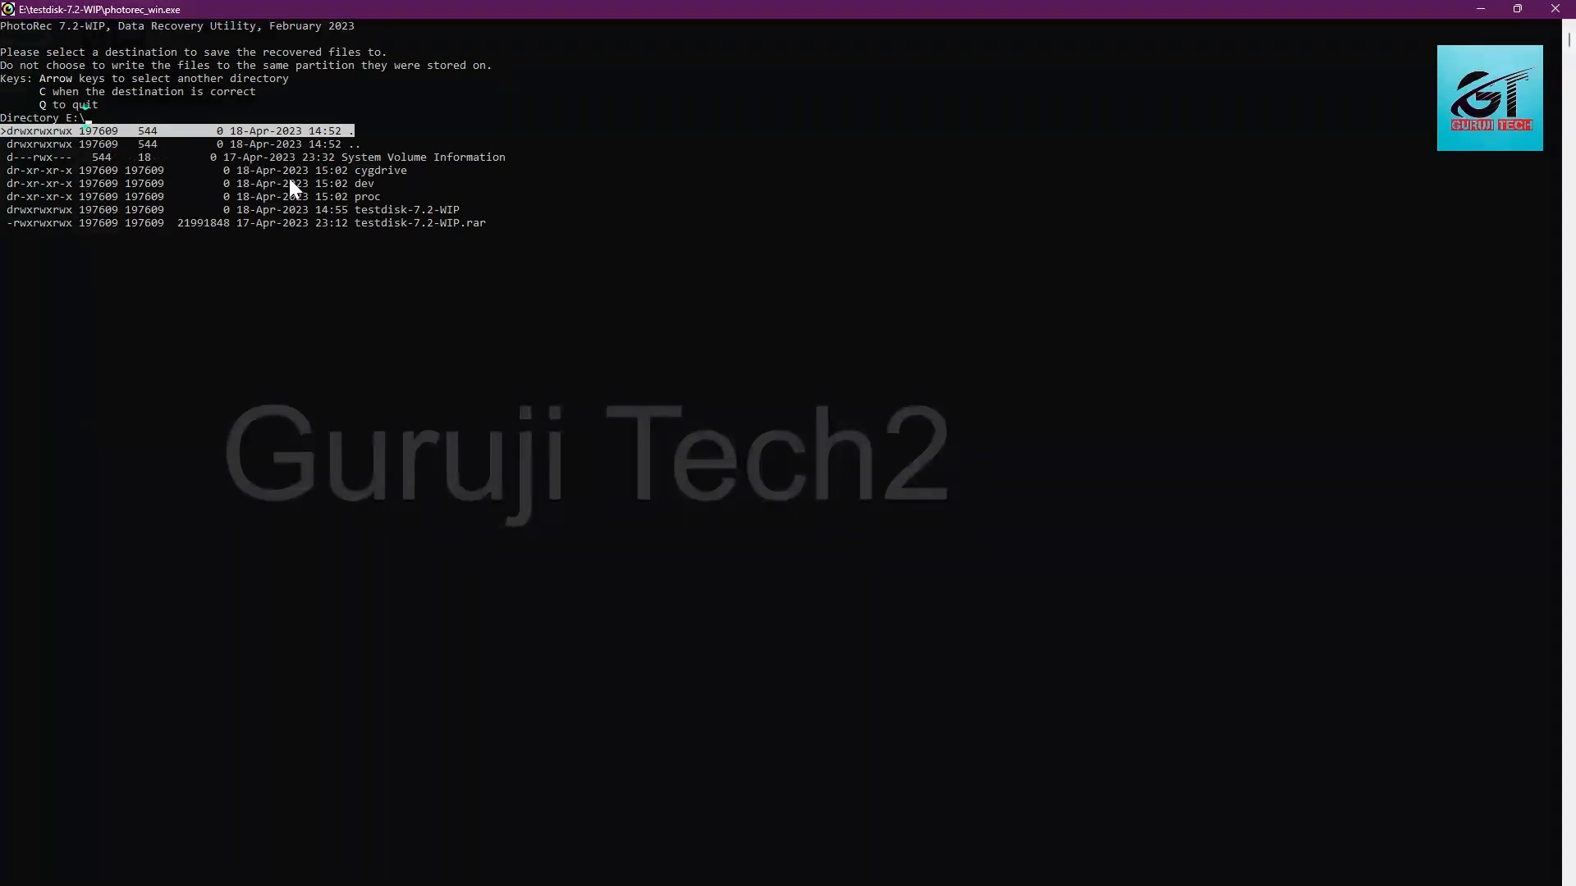
key("Left")
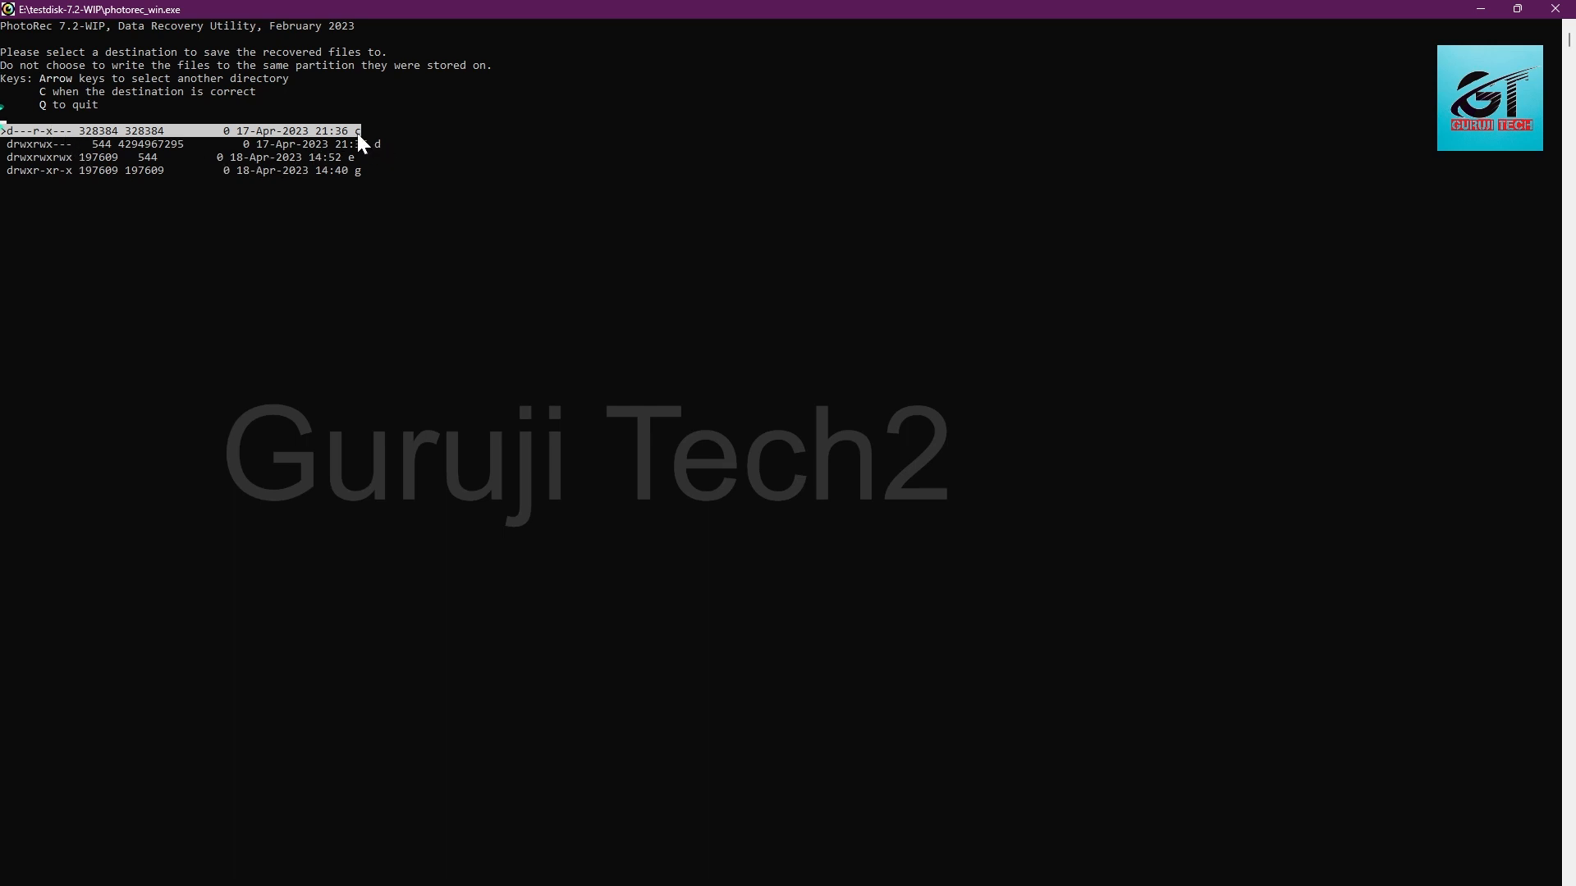
key("Down")
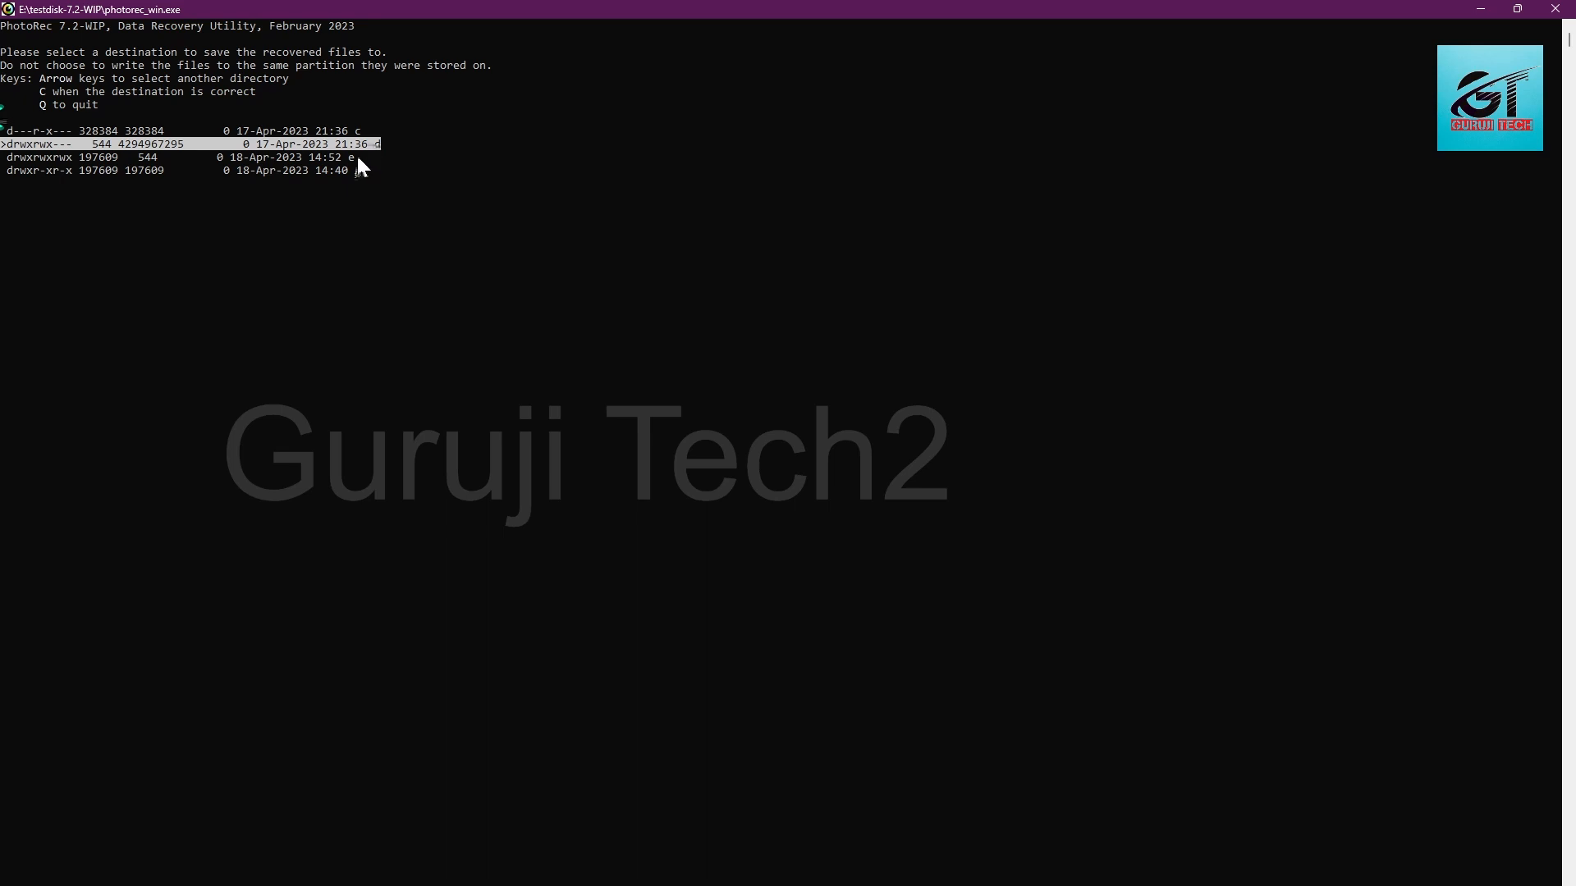
key("Down")
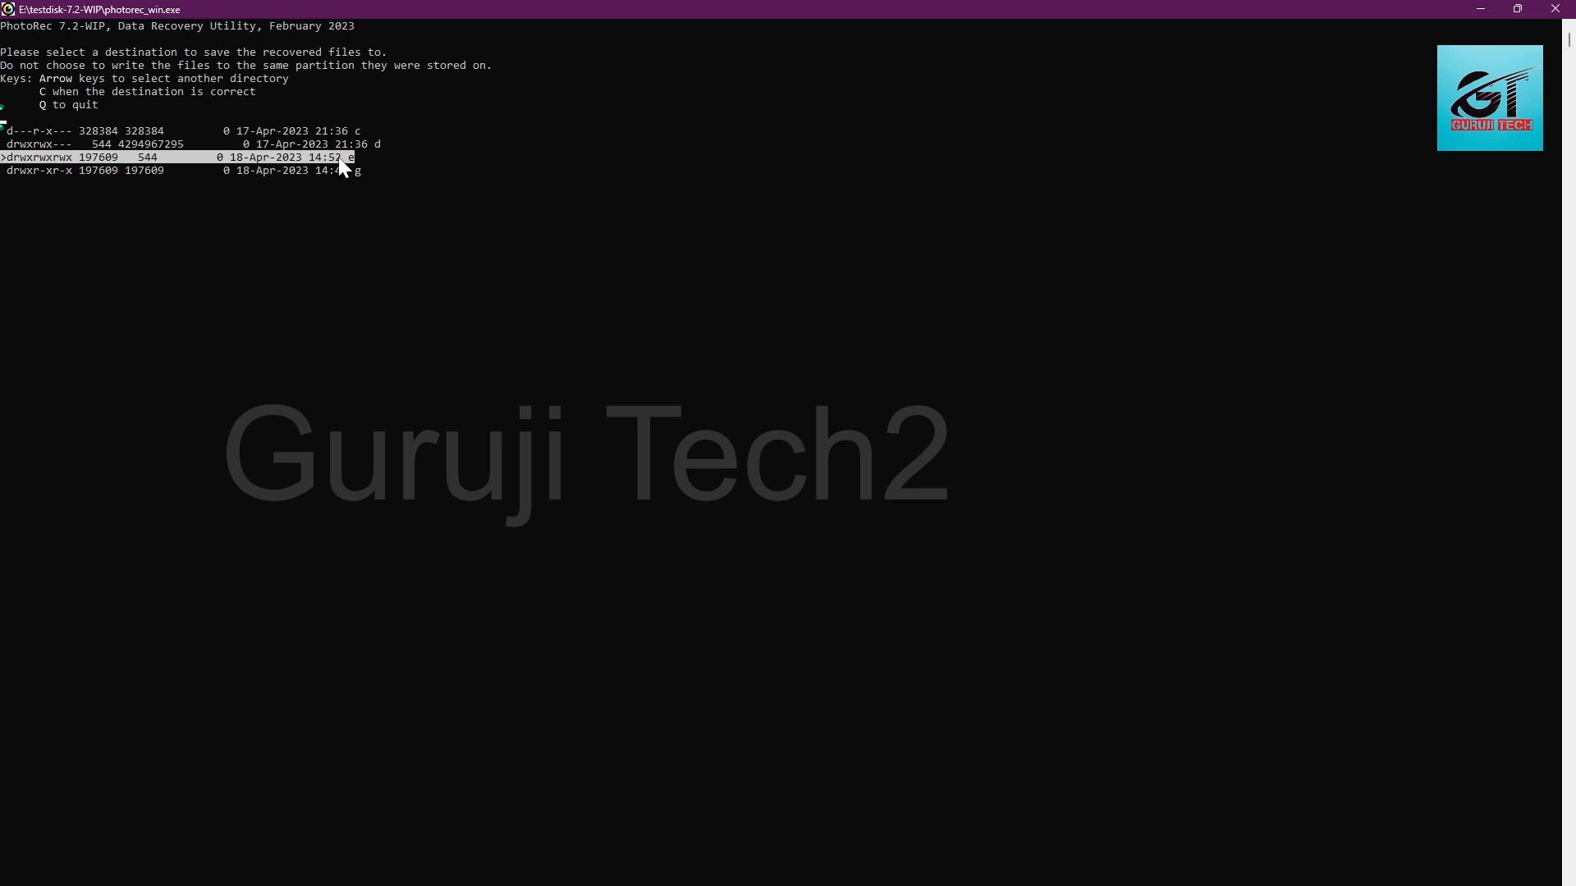
key("Return")
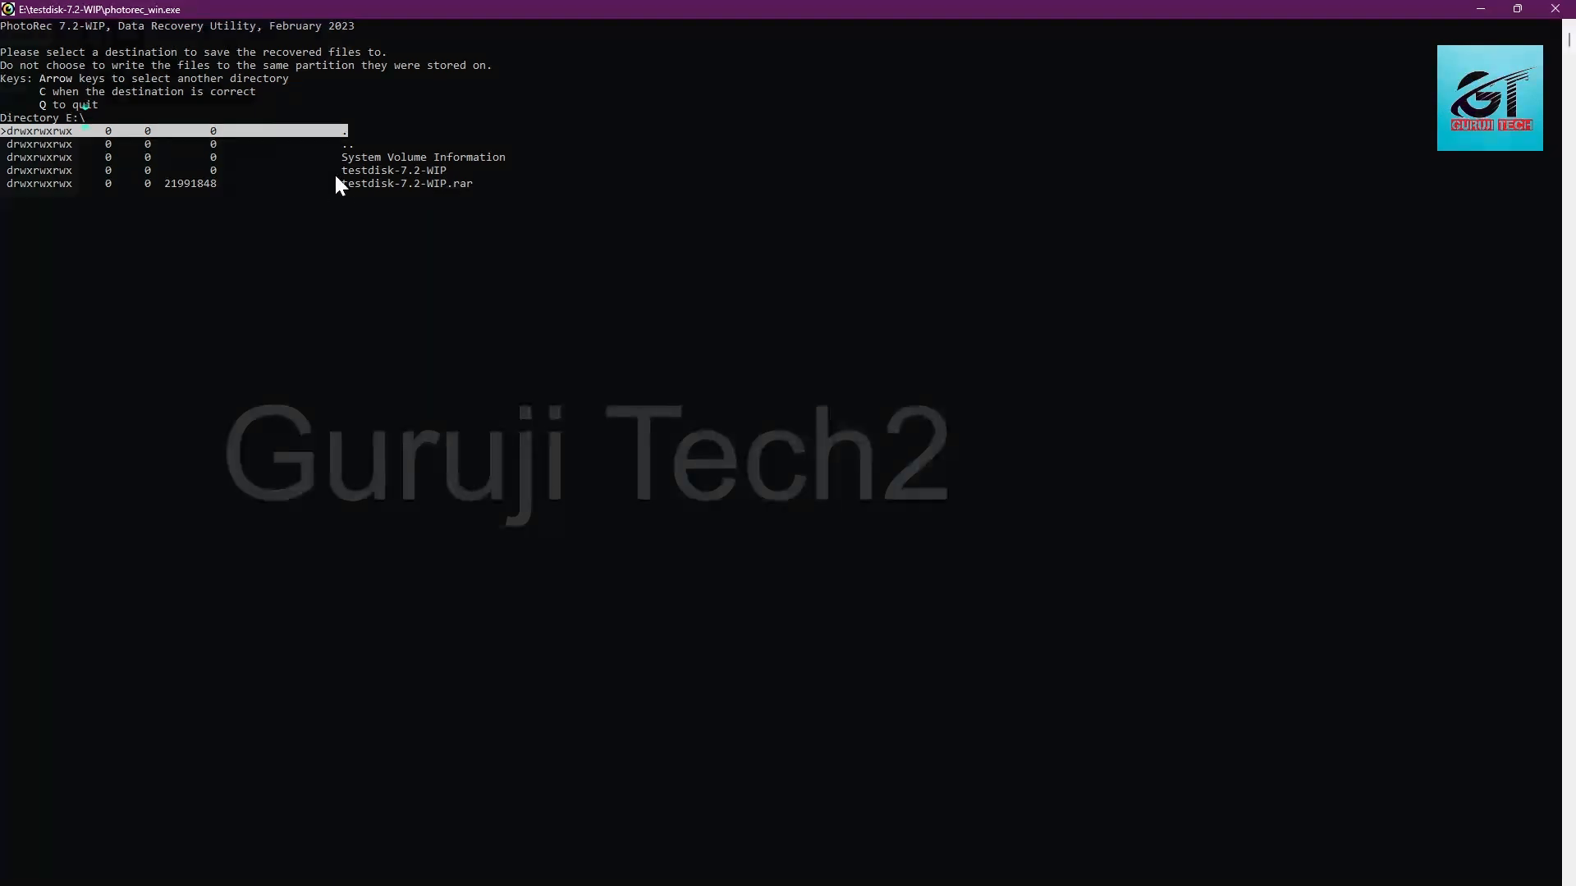
key("Down")
key("Down")
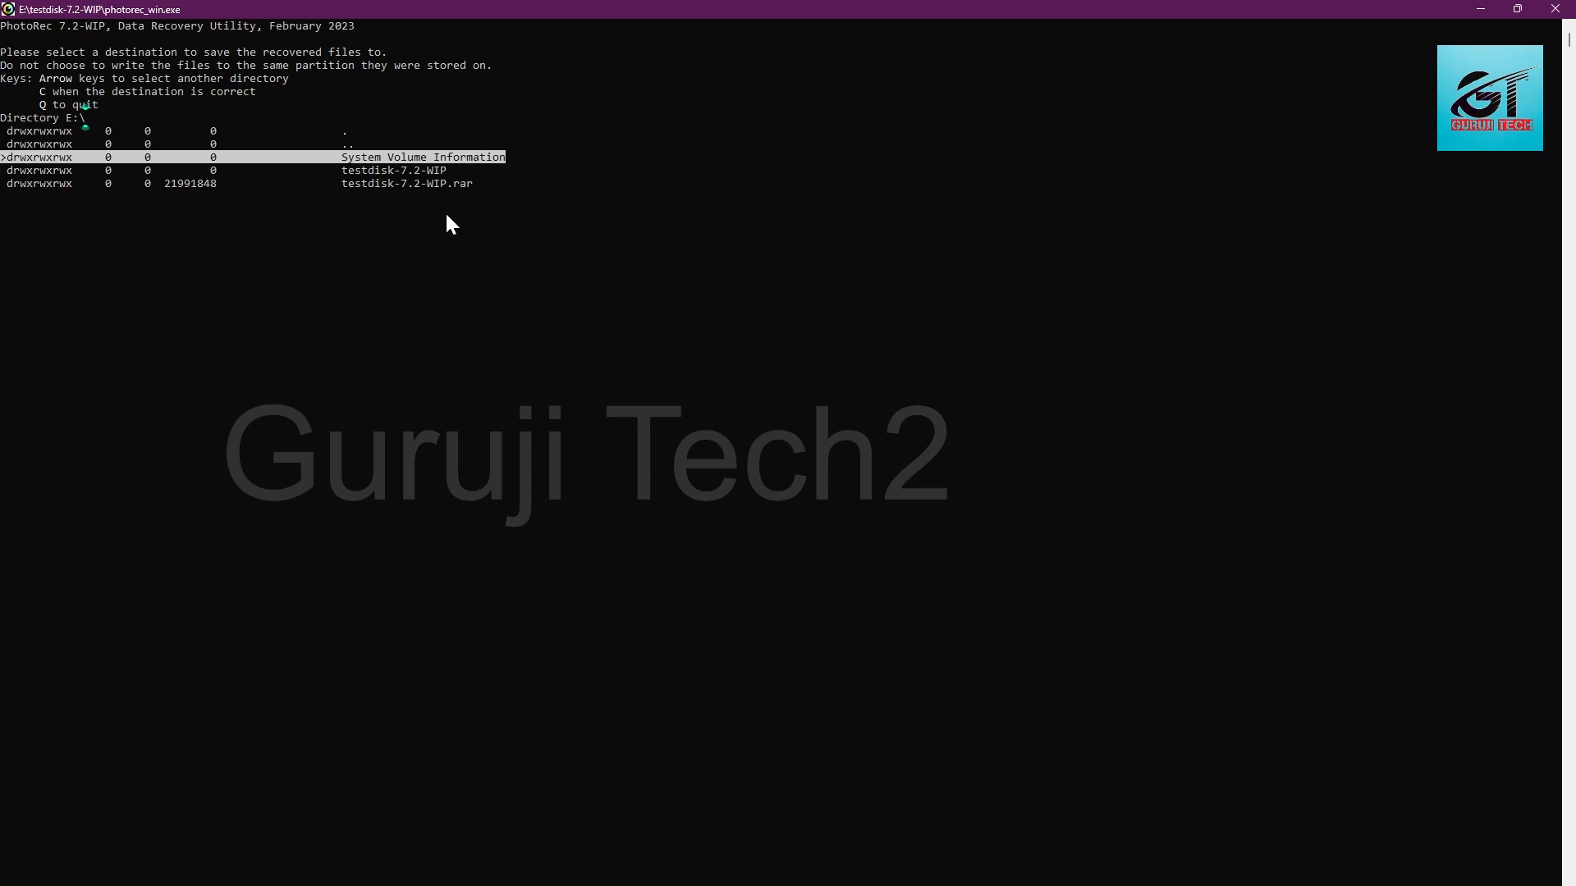
key("Down")
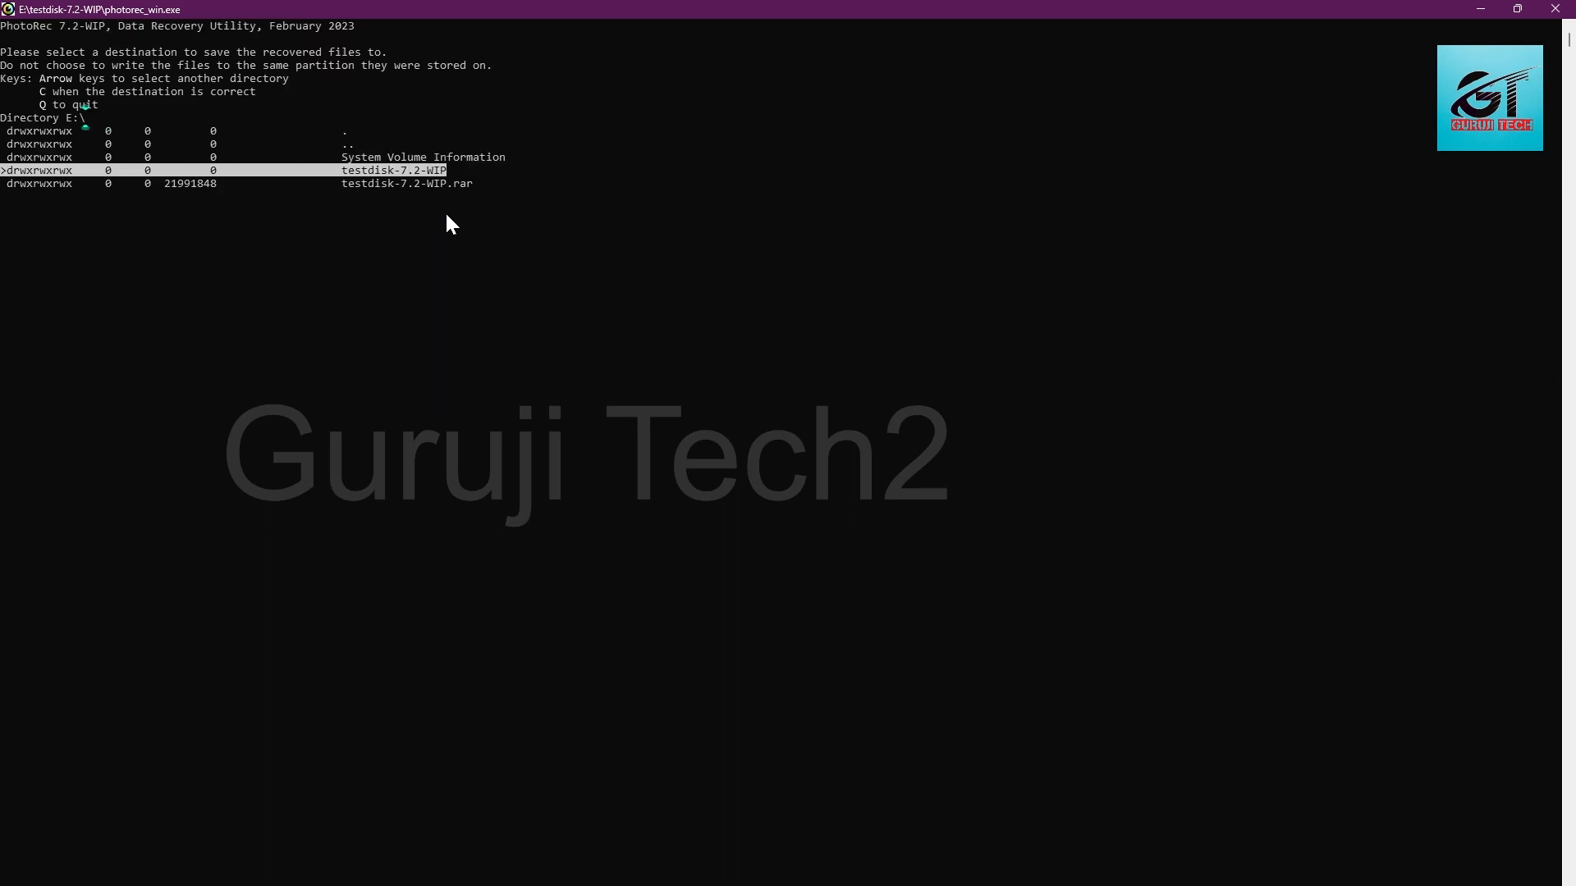
key("Right")
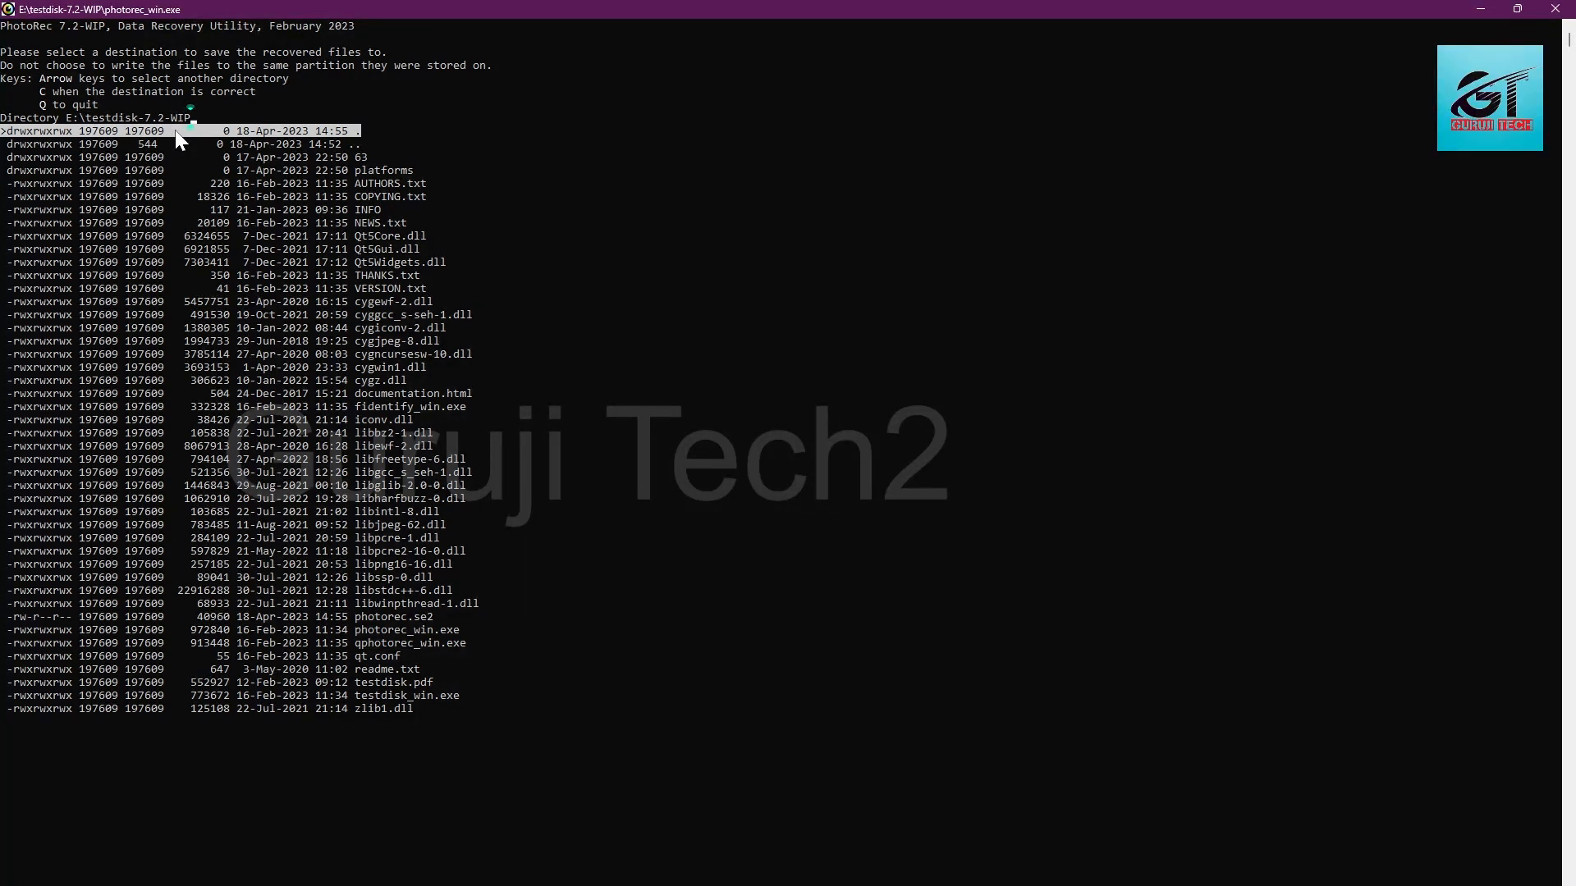
key("c")
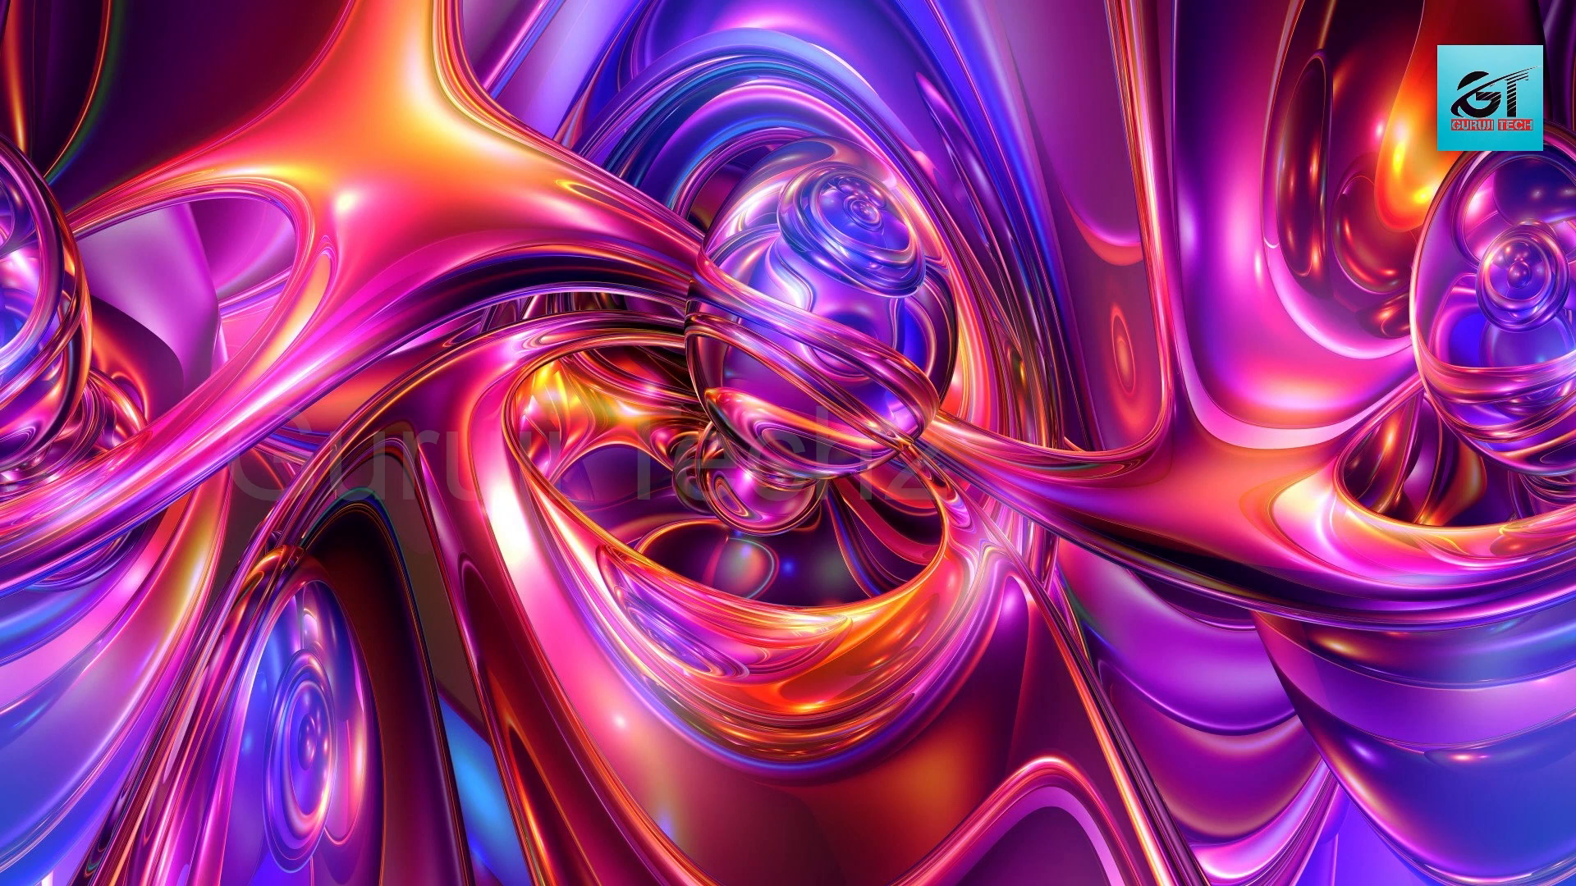
Step: Switch to File Explorer and open the recup_dir.1 folder inside testdisk-7.2-WIP on USB Drive (E:)
key("super+e")
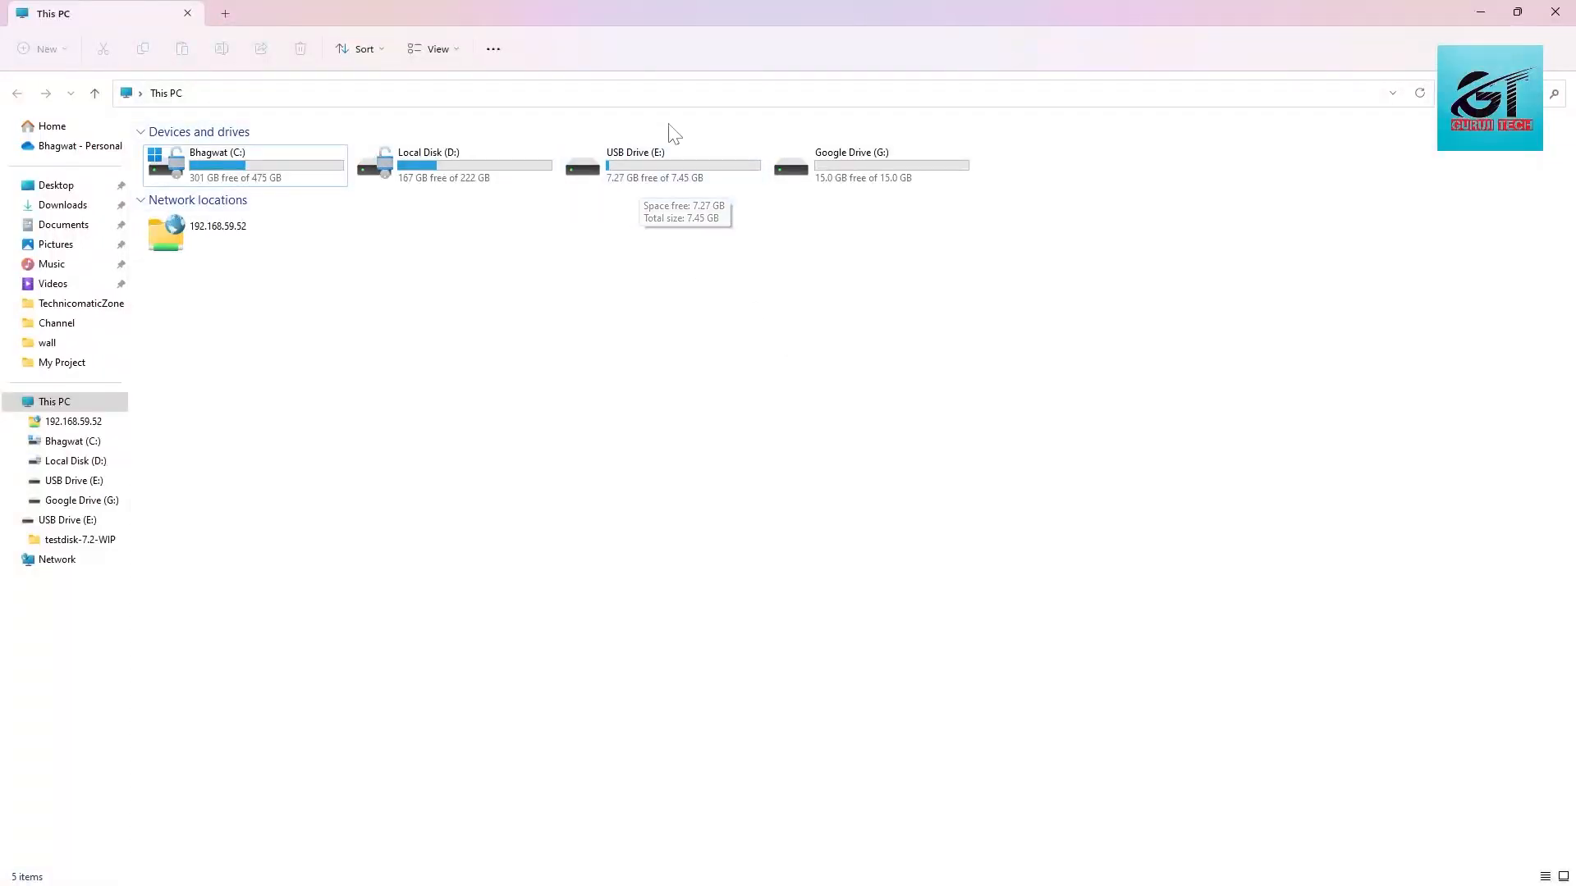
double_click(639, 176)
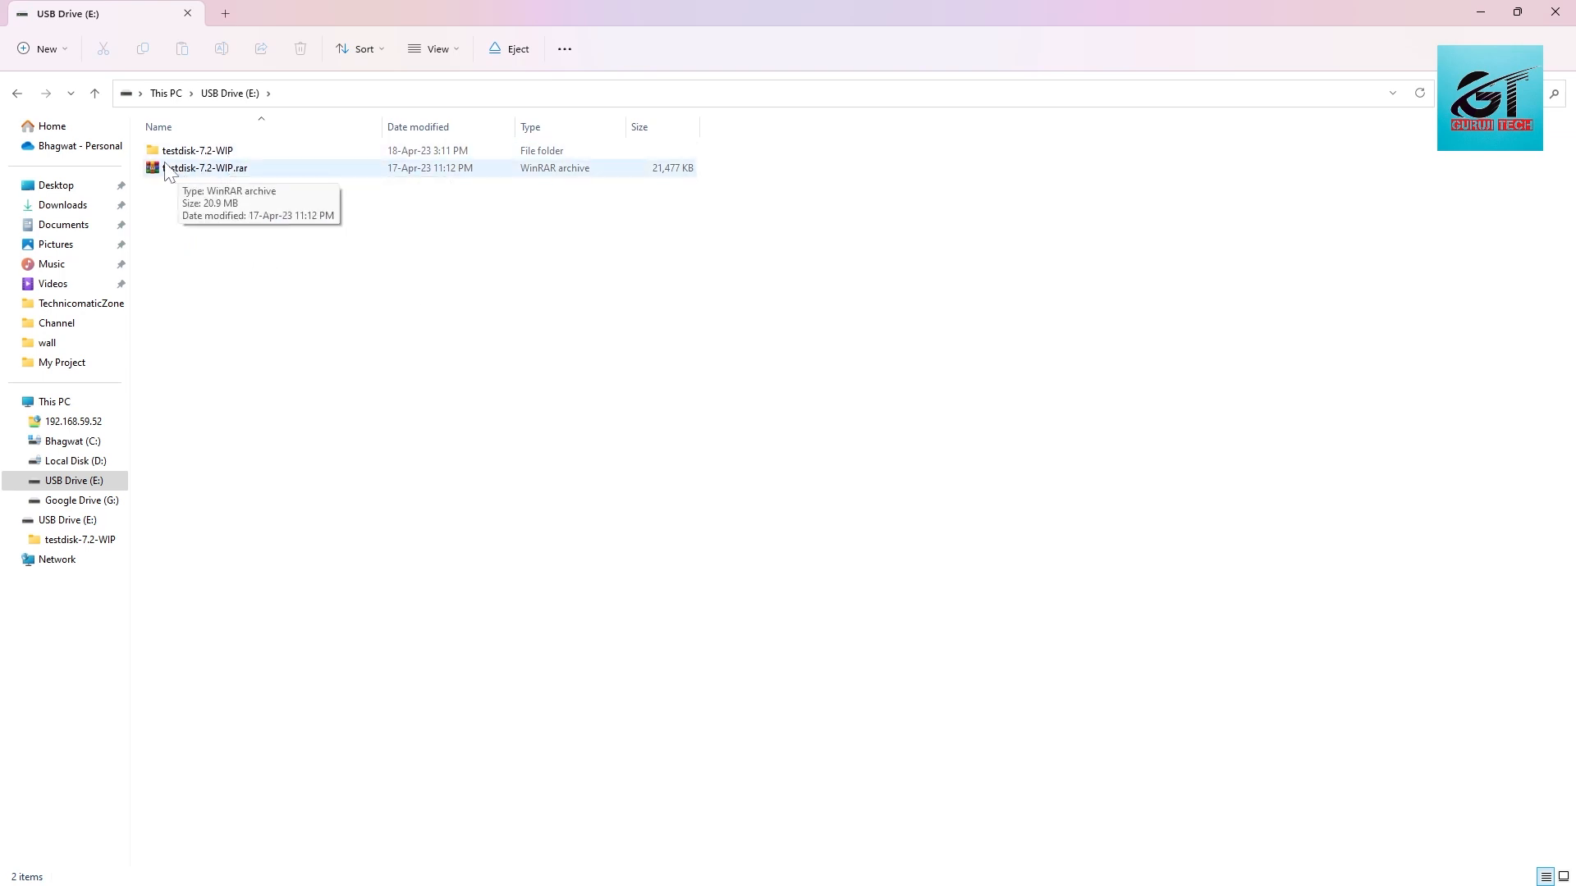
double_click(197, 152)
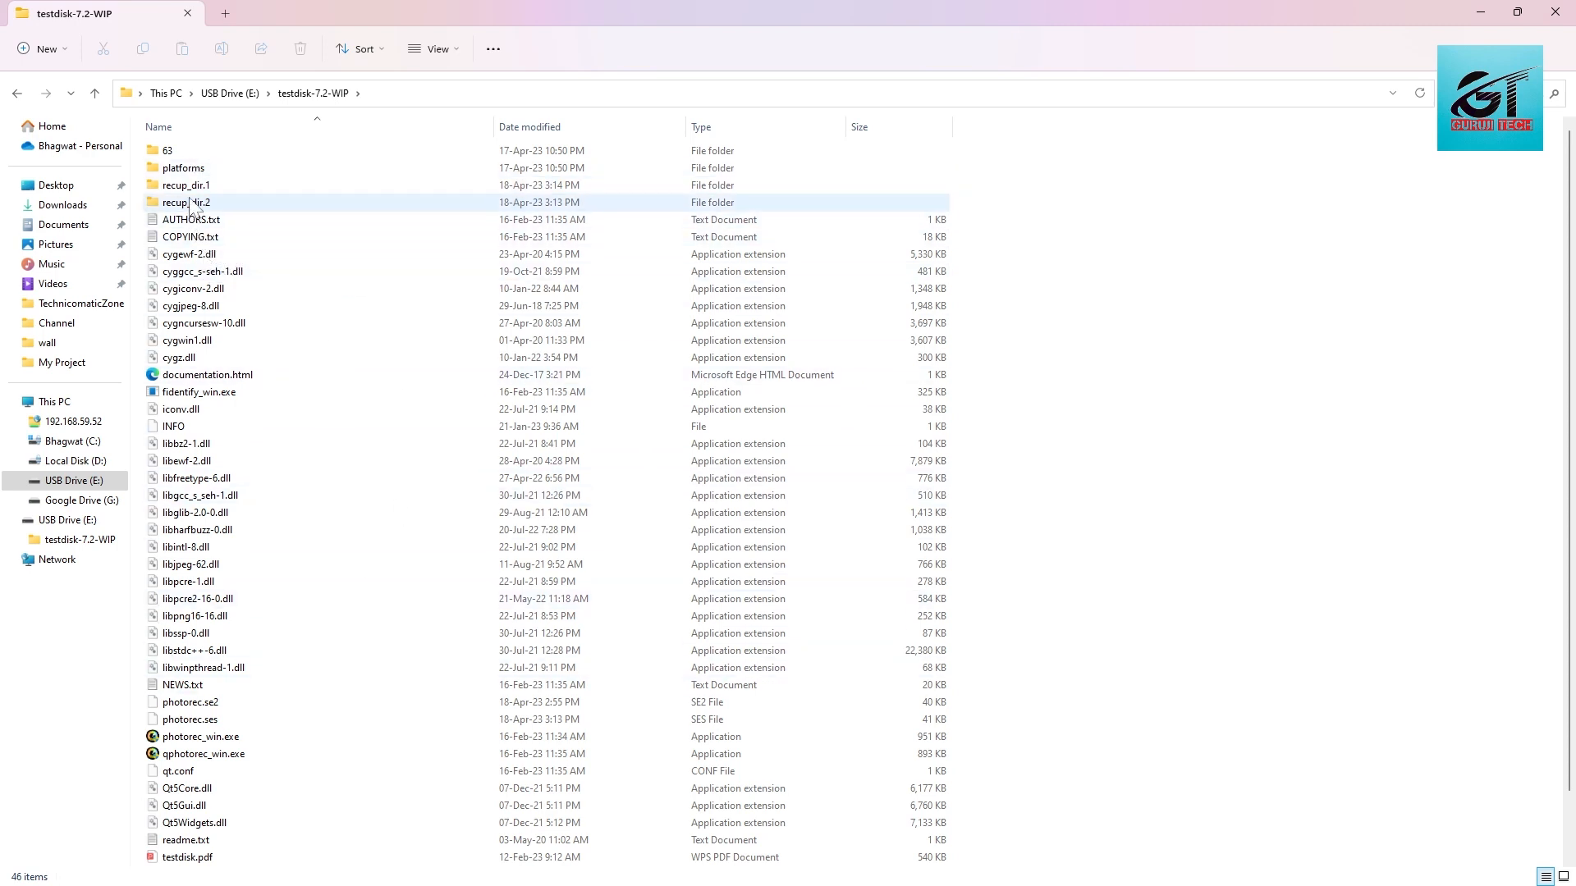
double_click(191, 193)
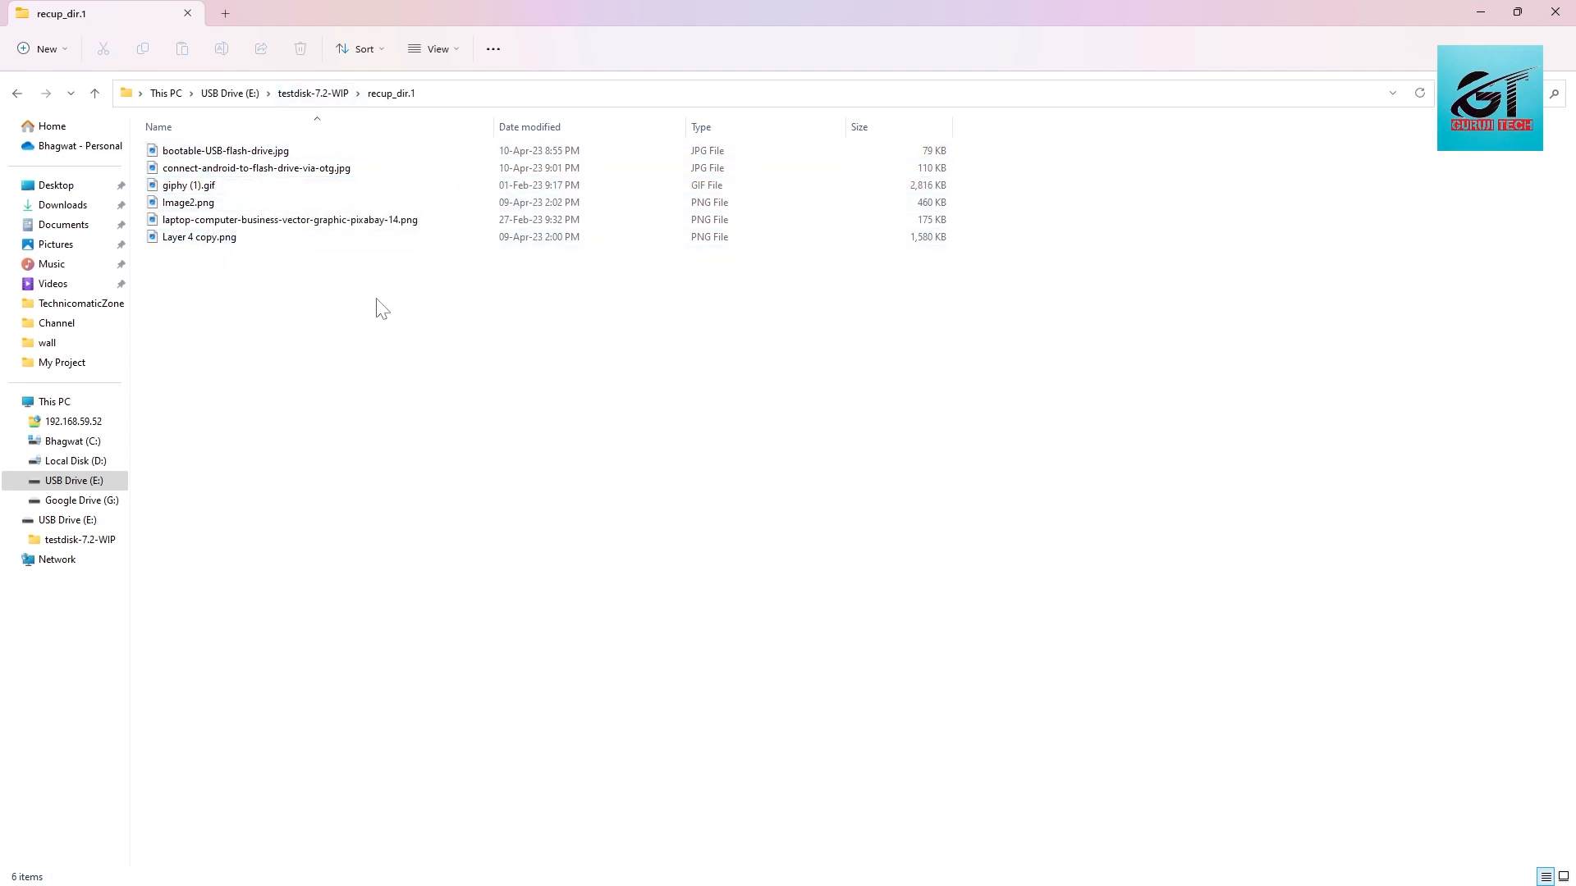
Step: Show the recovered files in recup_dir.1 as thumbnails, and view bootable-USB-flash-drive.jpg before closing the image
key("ctrl+a")
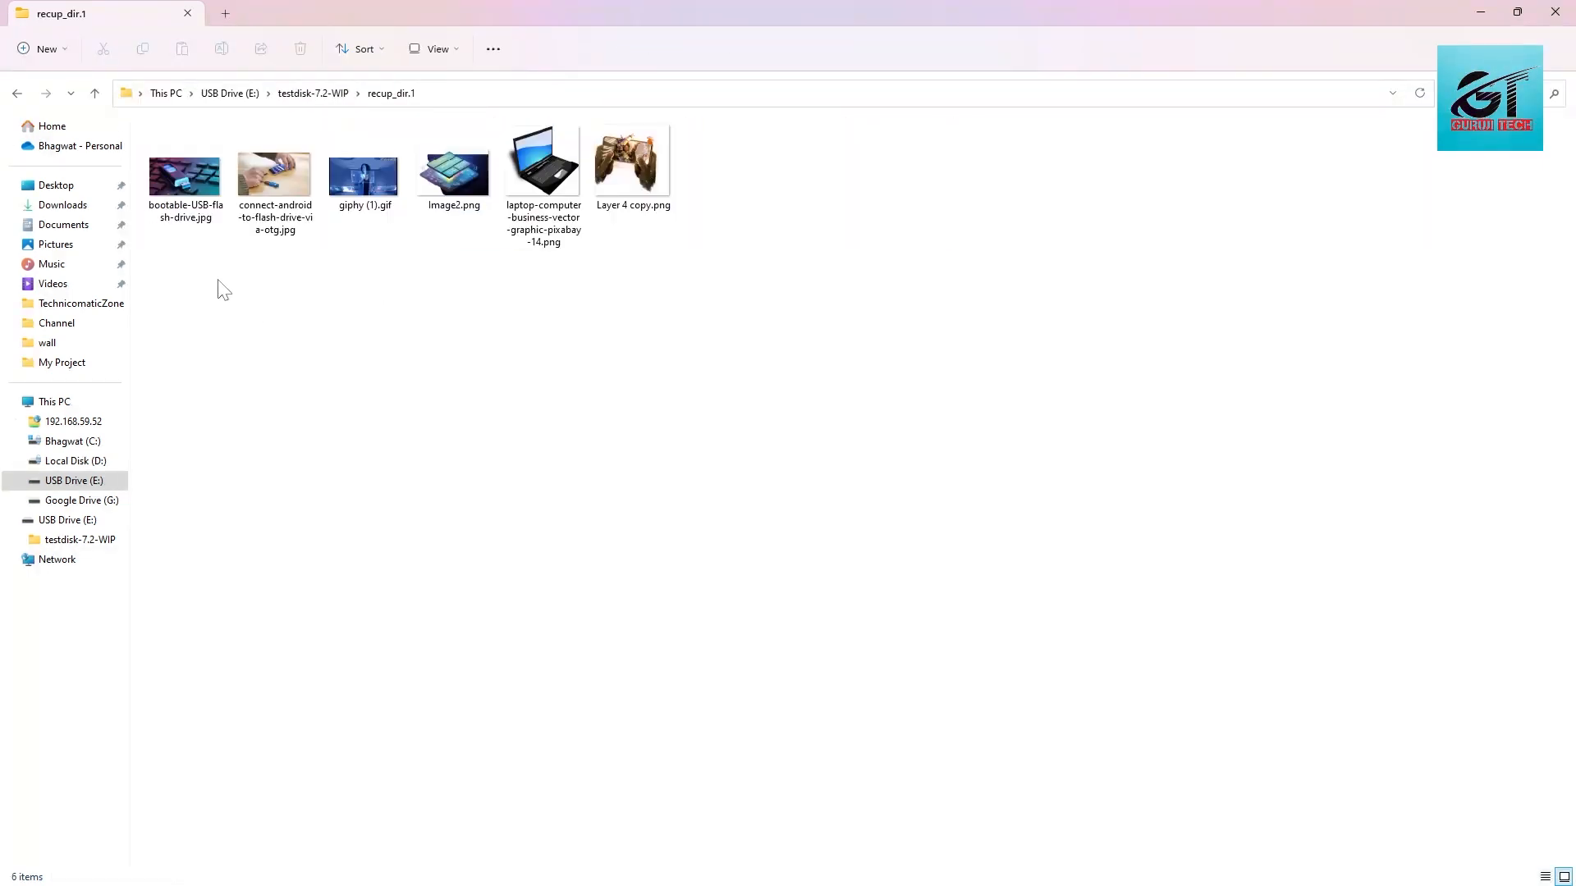
left_click_drag(195, 244, 1012, 243)
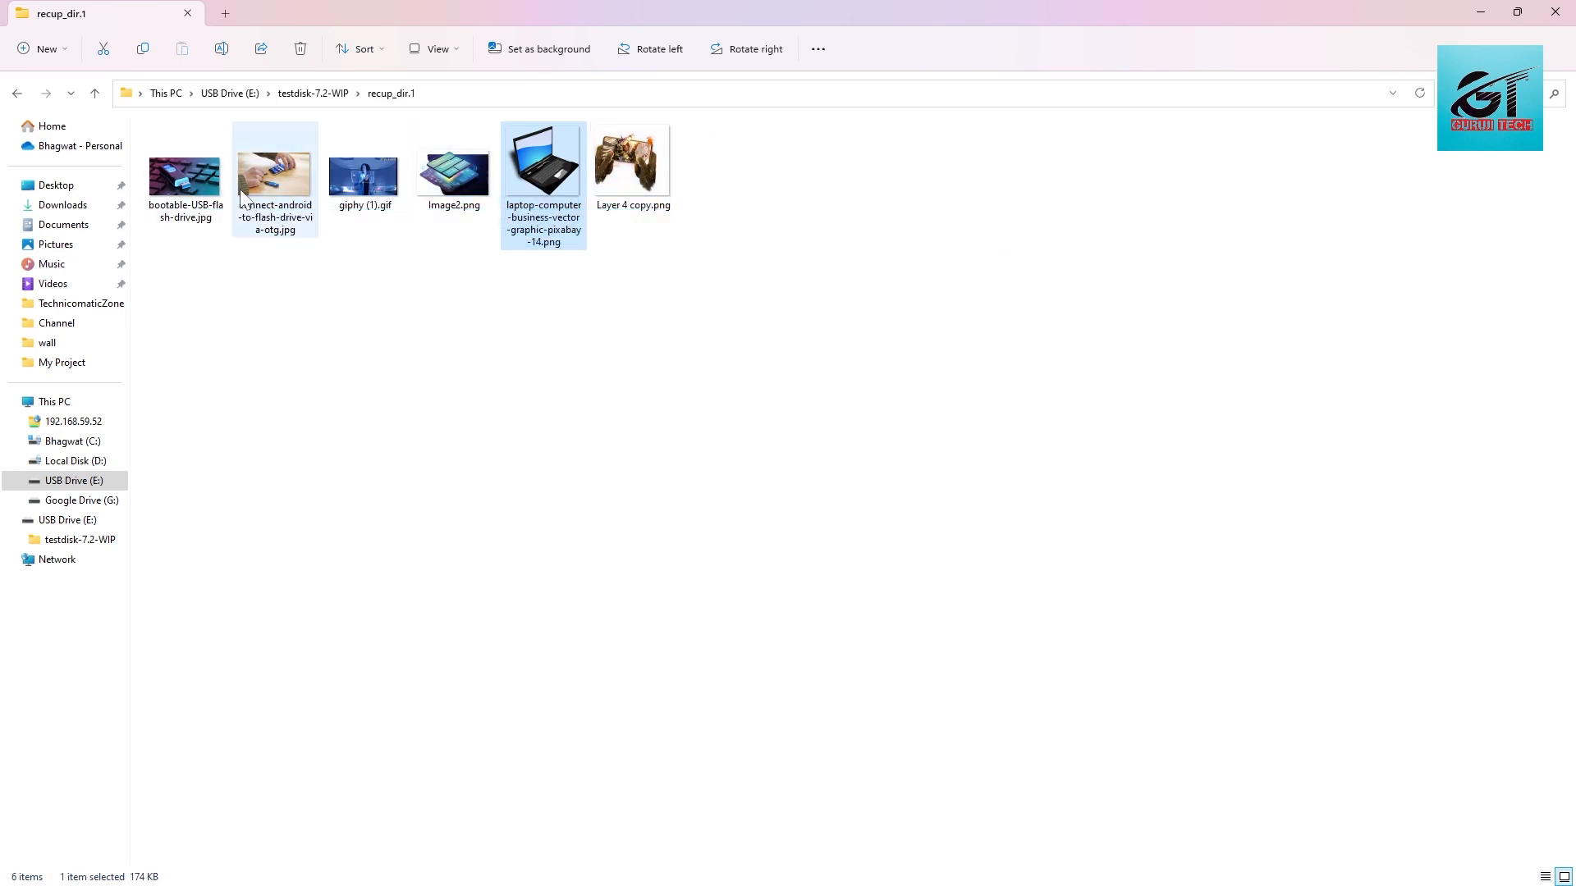
double_click(213, 175)
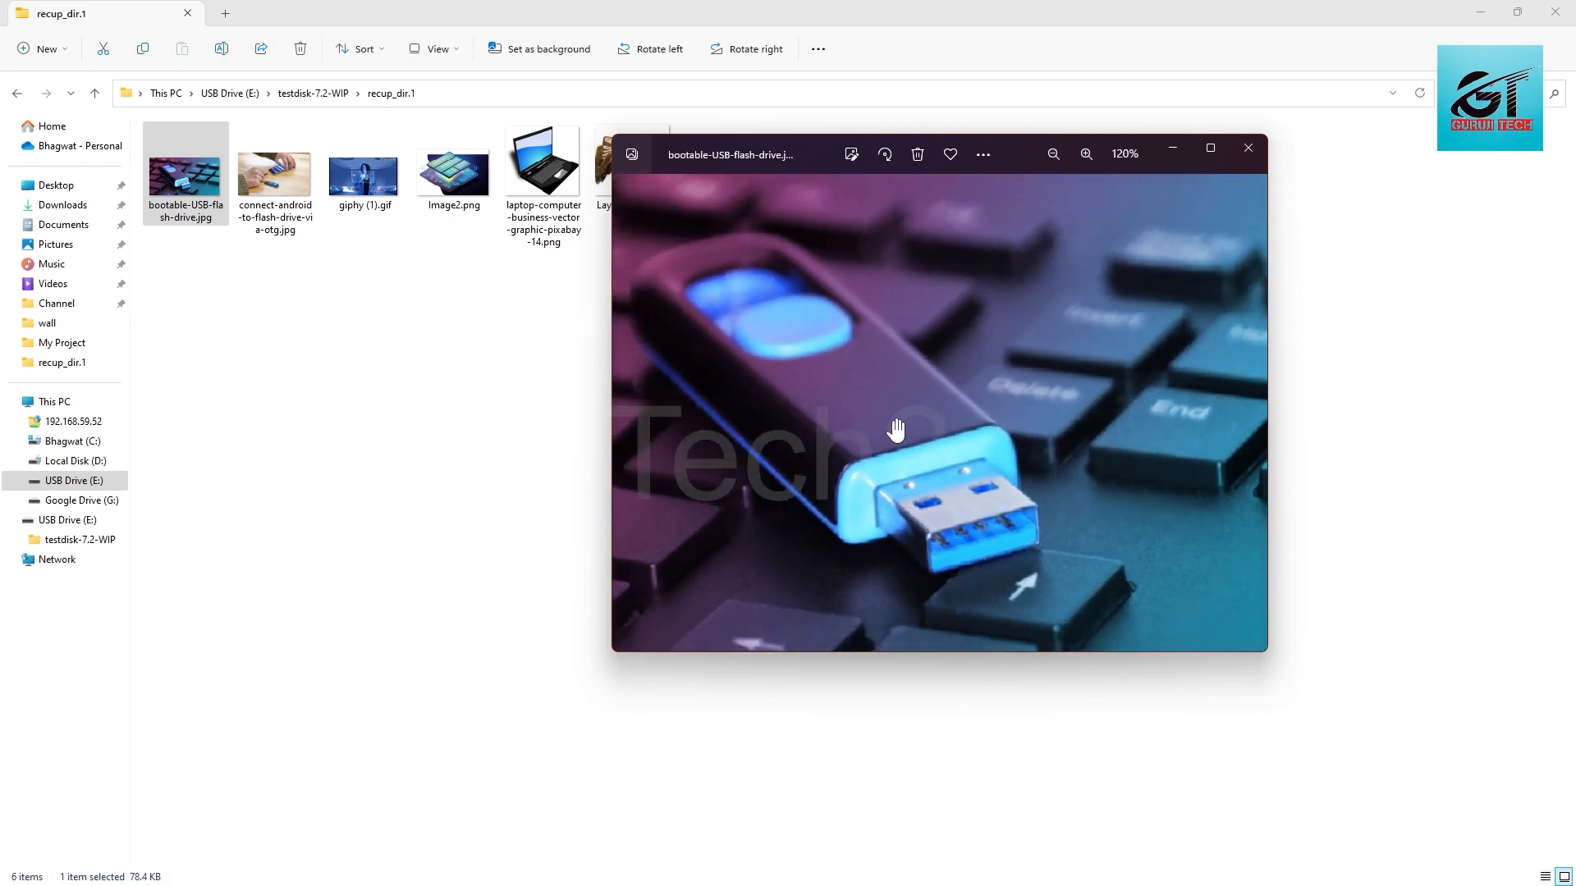
left_click(1249, 147)
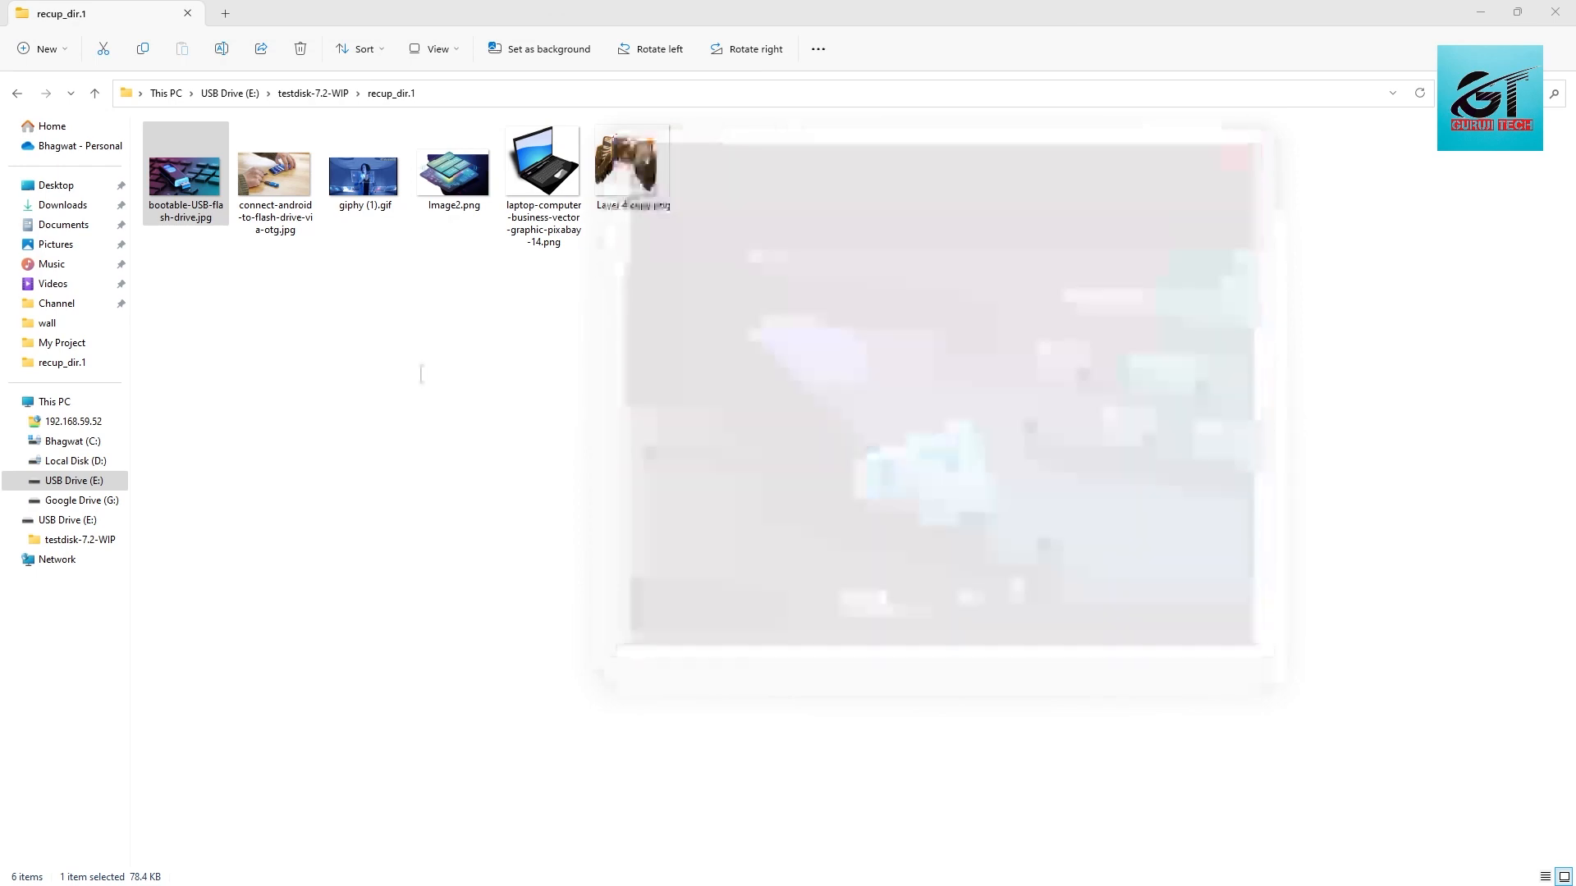
Step: Examine the contents of the recup_dir.2 folder and return to the recup_dir.1 folder
left_click(17, 92)
double_click(233, 203)
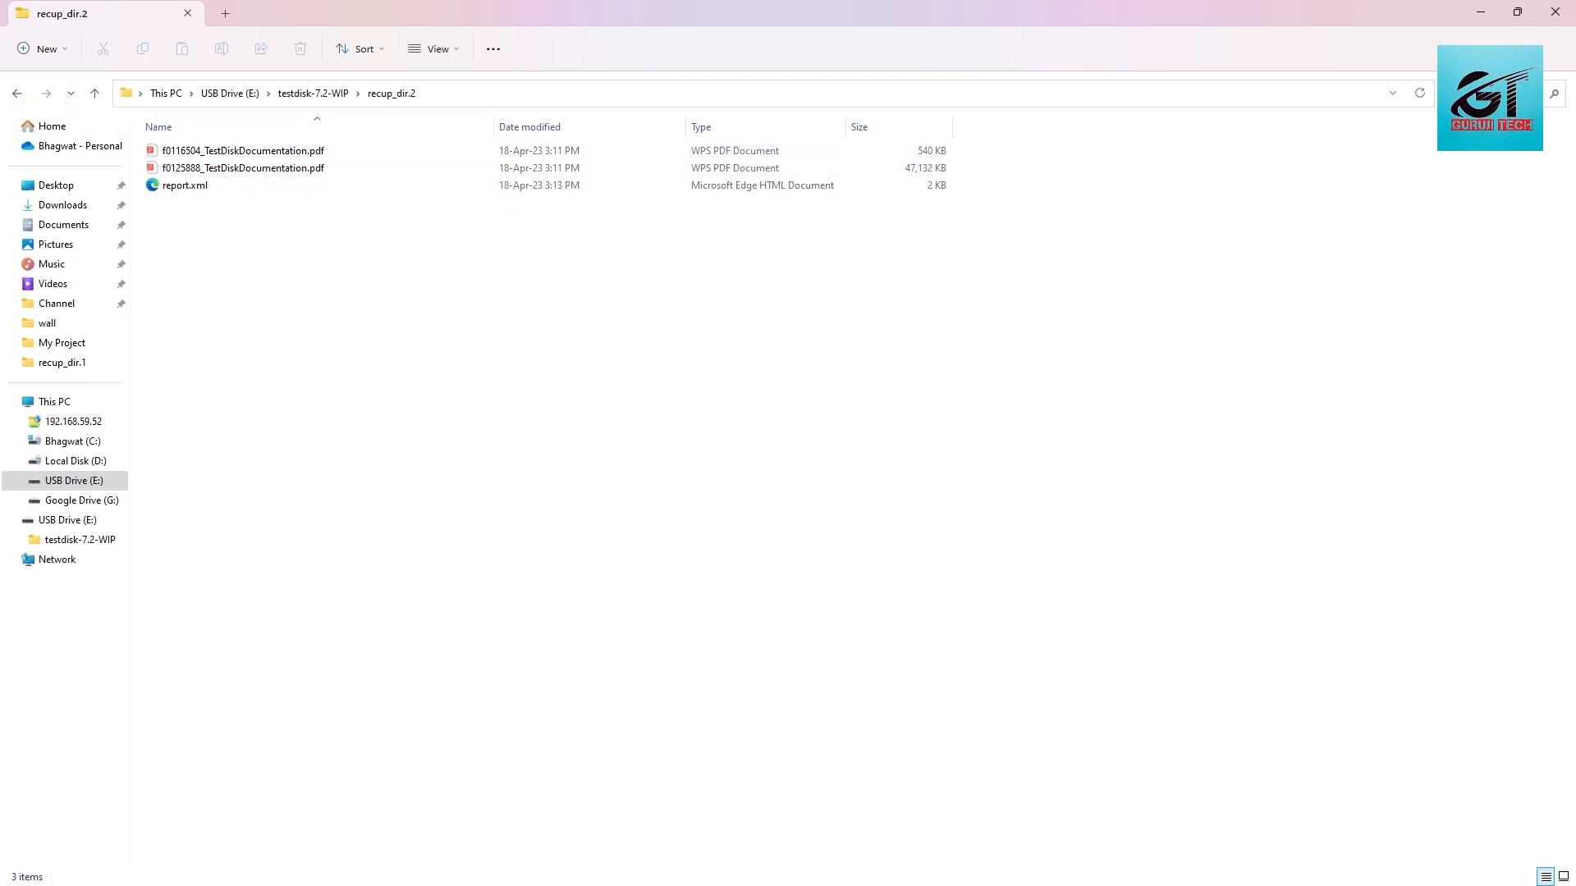
left_click(17, 93)
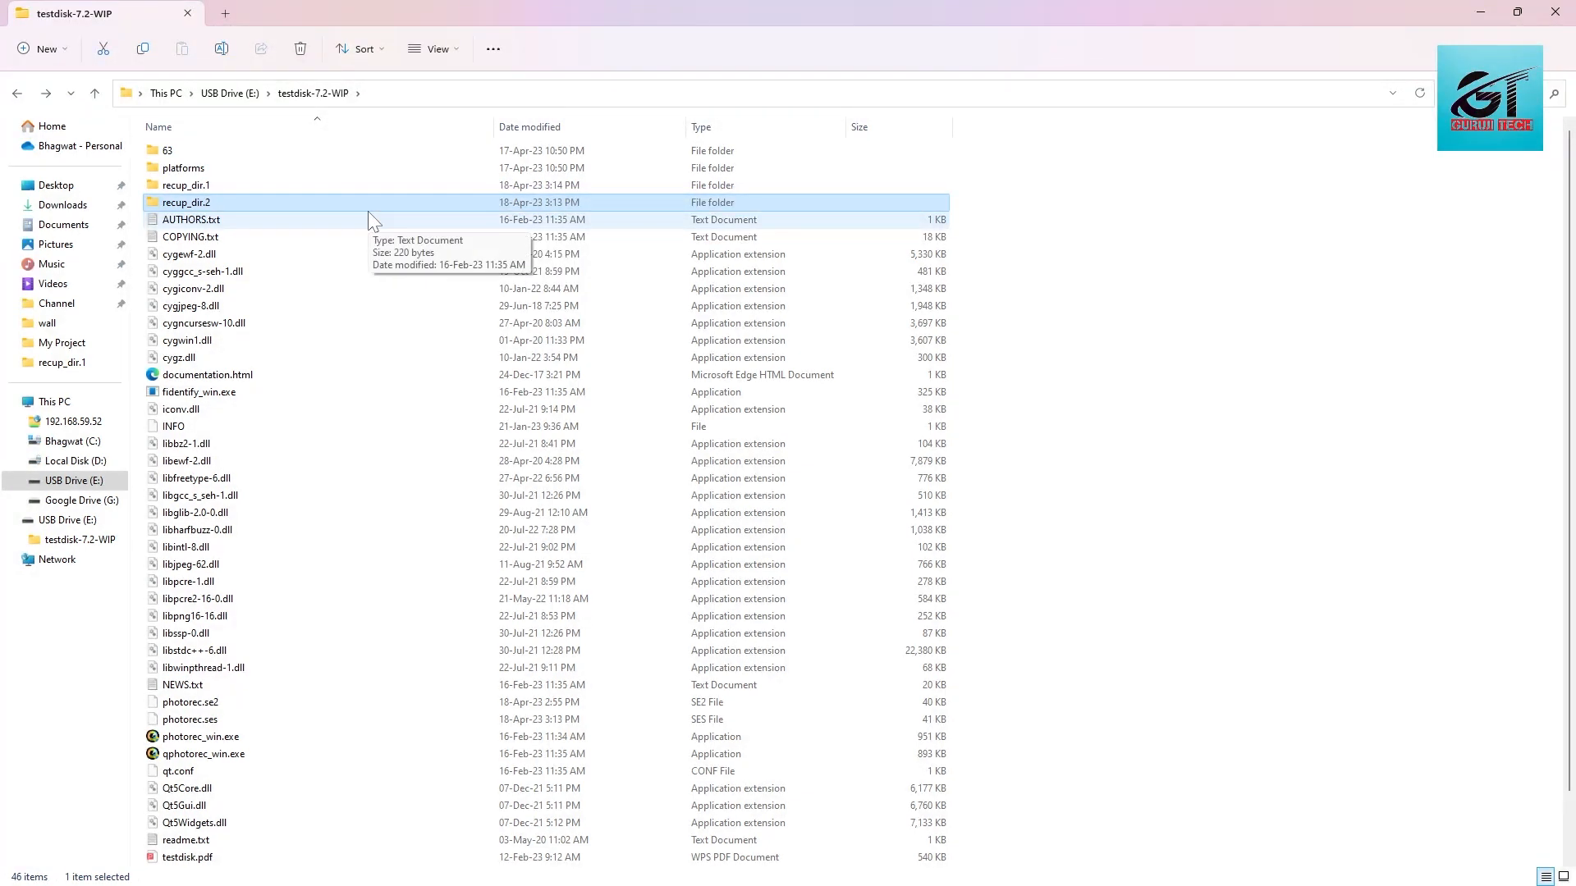
double_click(369, 187)
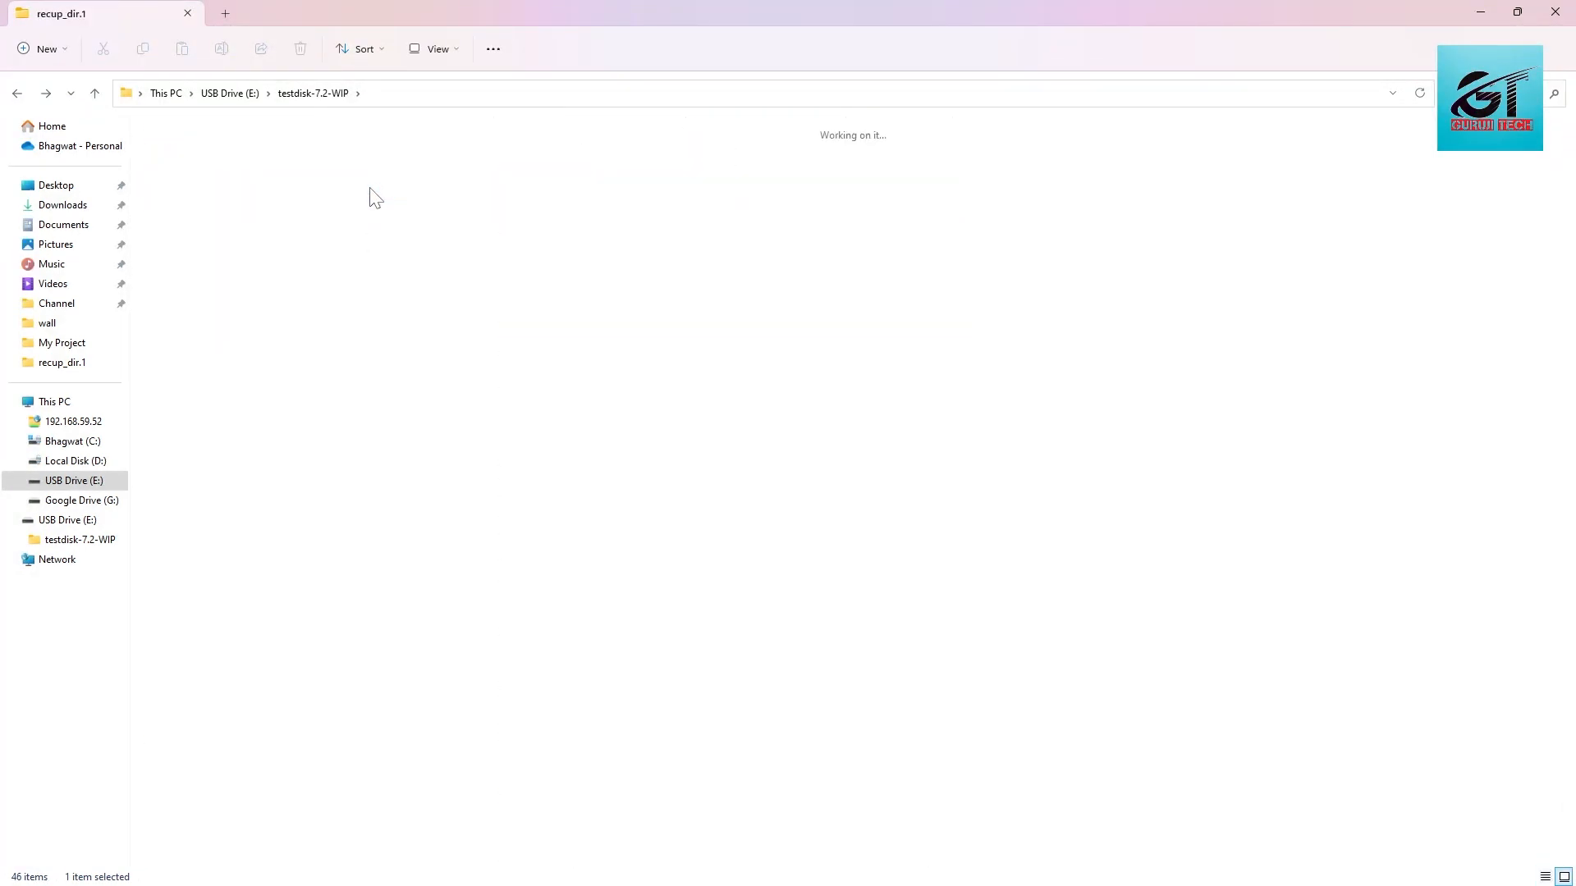